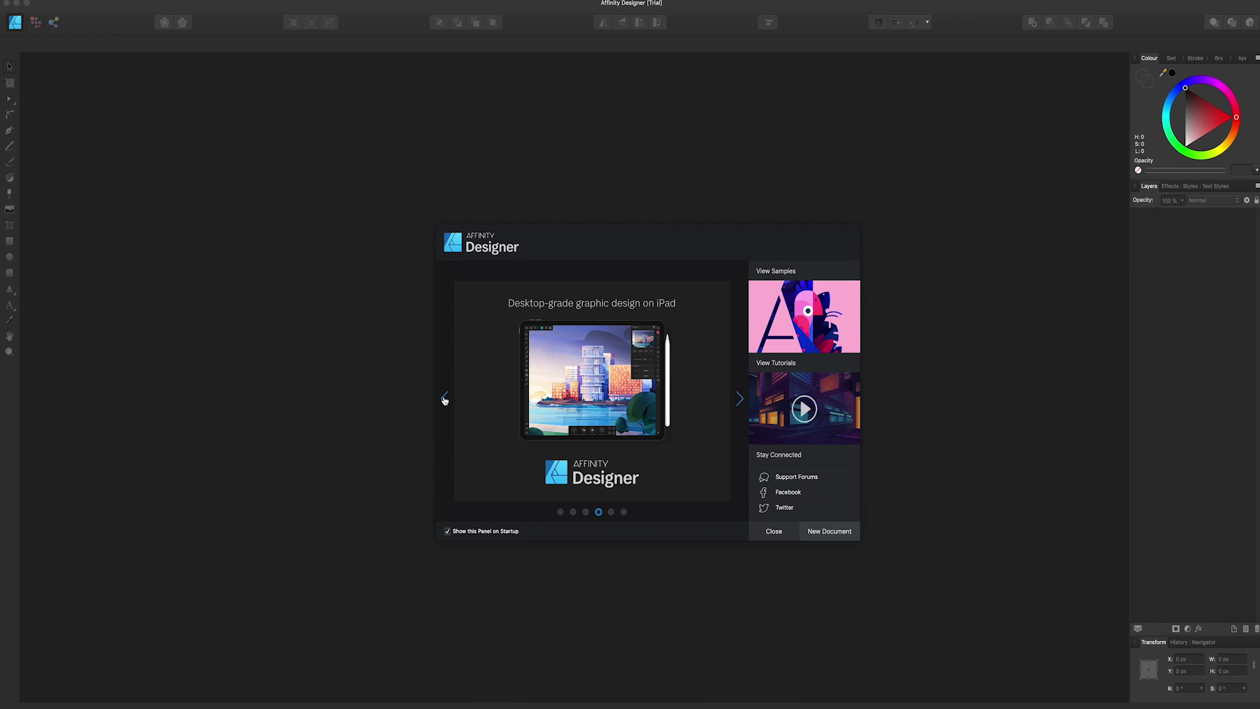
pyautogui.click(444, 400)
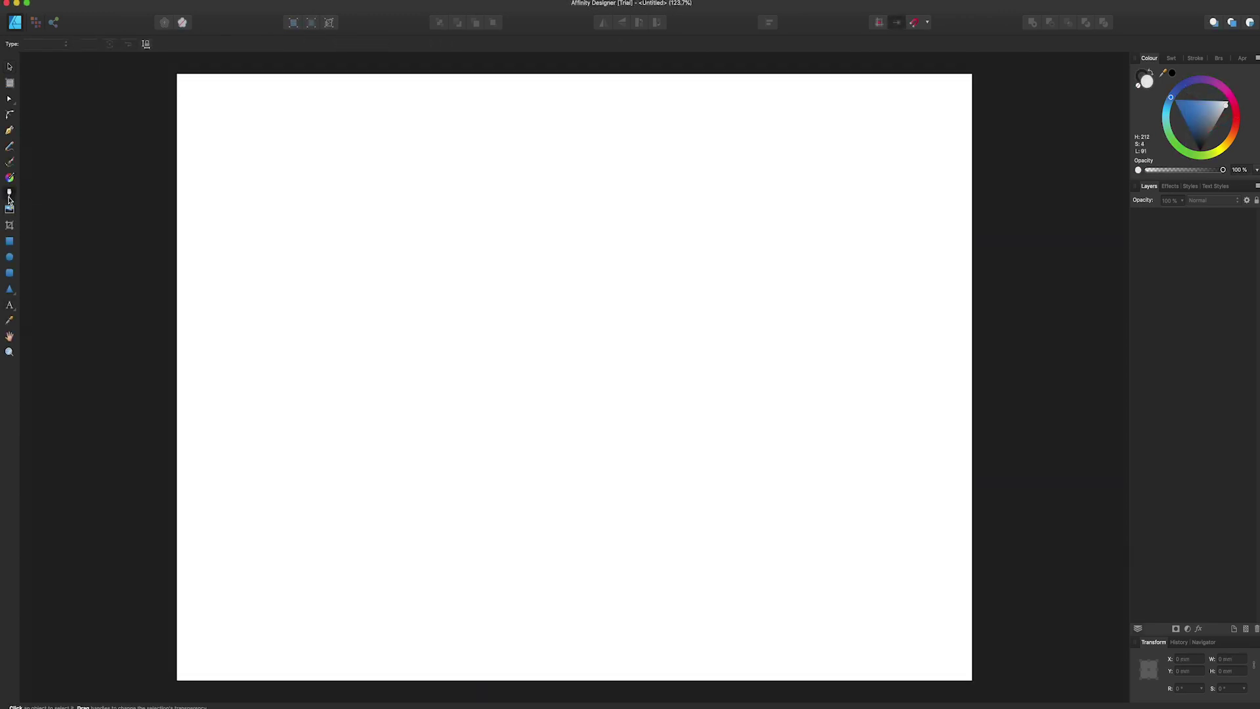
pyautogui.click(9, 66)
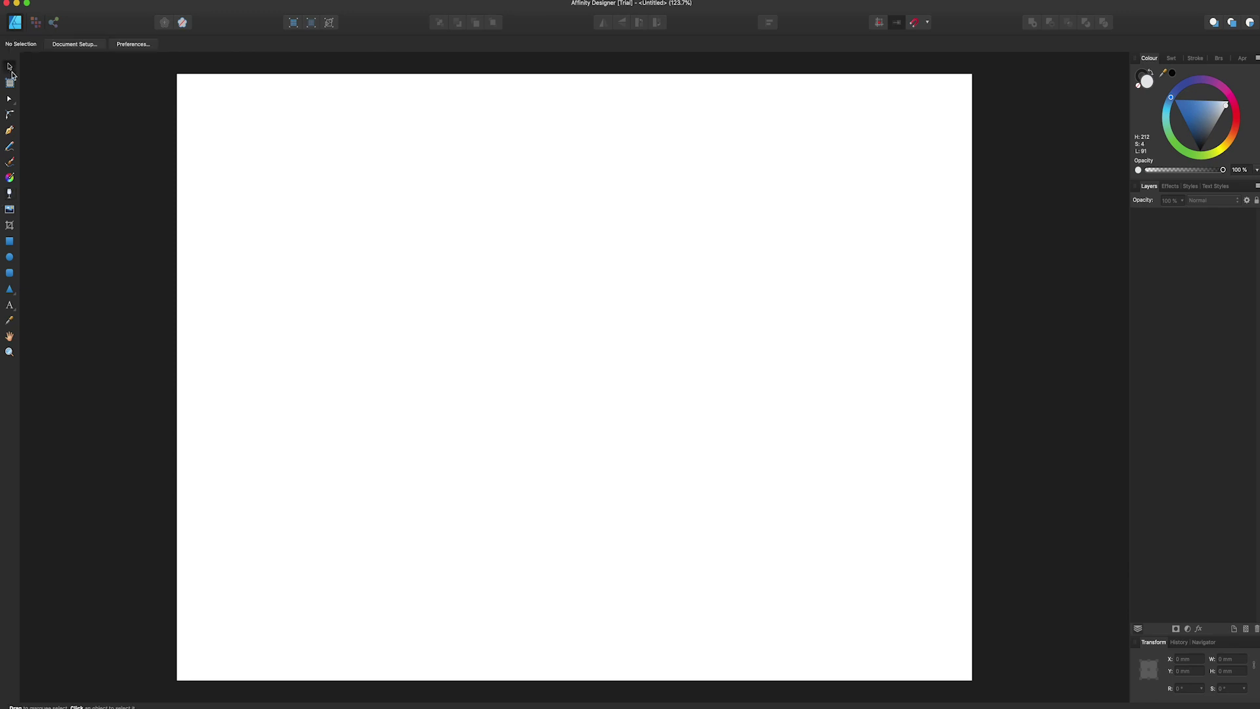
pyautogui.click(11, 84)
pyautogui.click(11, 115)
pyautogui.click(10, 104)
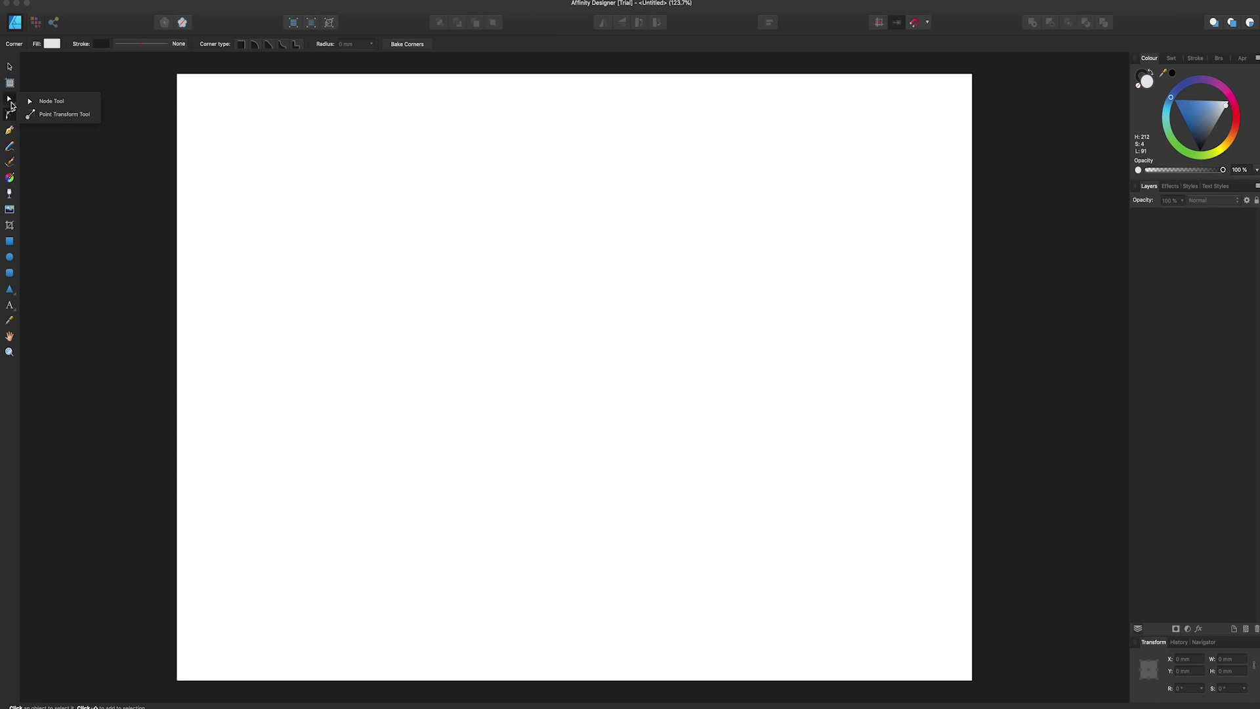
pyautogui.click(11, 102)
# - Draw a rectangle about 100.5 × 93 mm in the page's upper-left area and change its fill to yellow
pyautogui.click(10, 241)
pyautogui.moveTo(254, 169); pyautogui.dragTo(523, 437)
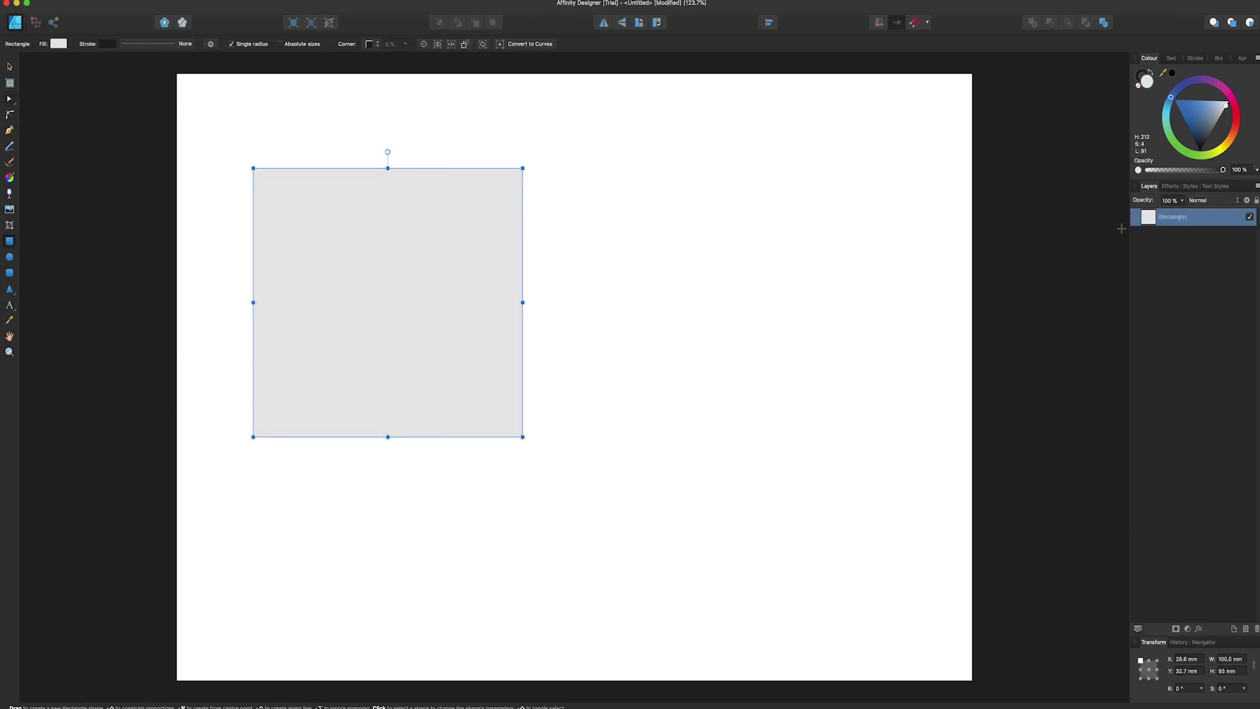
pyautogui.click(1189, 107)
pyautogui.moveTo(1189, 107); pyautogui.dragTo(1221, 149)
pyautogui.moveTo(1208, 126); pyautogui.dragTo(1237, 118)
pyautogui.moveTo(1213, 116); pyautogui.dragTo(1232, 174)
pyautogui.click(1219, 146)
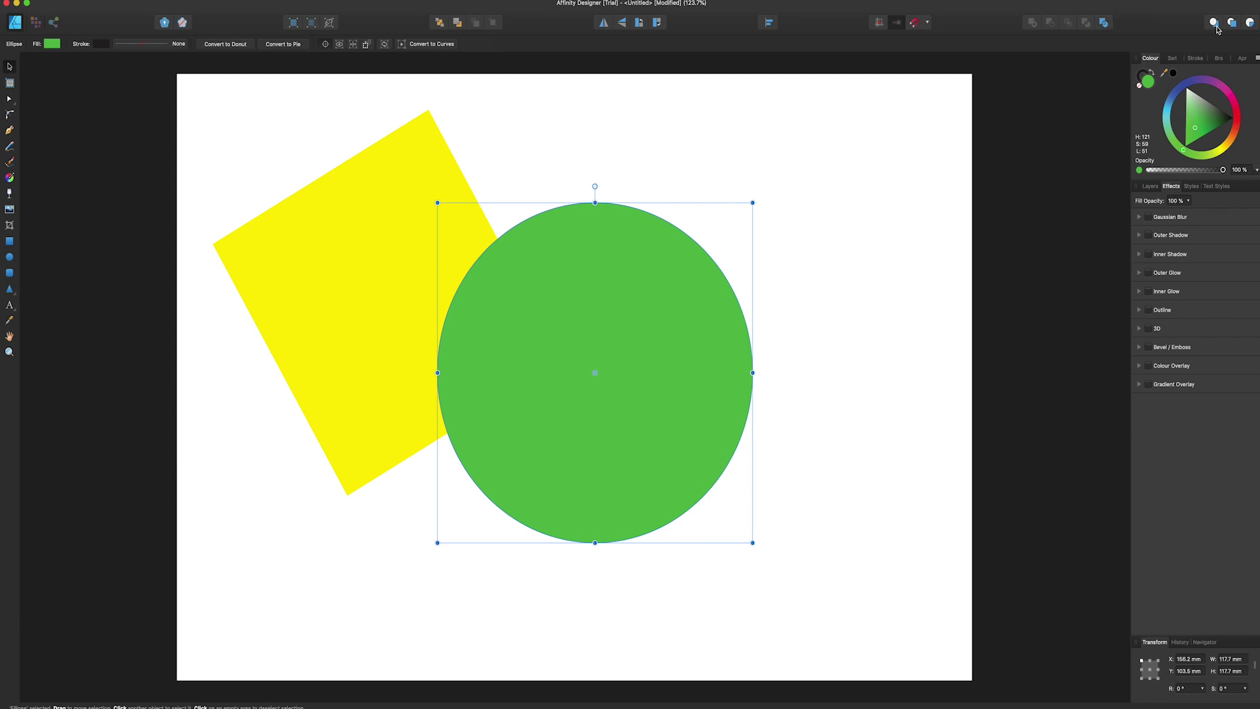
# - Try the Subtract, Add and Intersect operations on the yellow rectangle and green ellipse, undoing each one
pyautogui.click(1250, 25)
pyautogui.keyDown('shift'); pyautogui.click(393, 211); pyautogui.keyUp('shift')
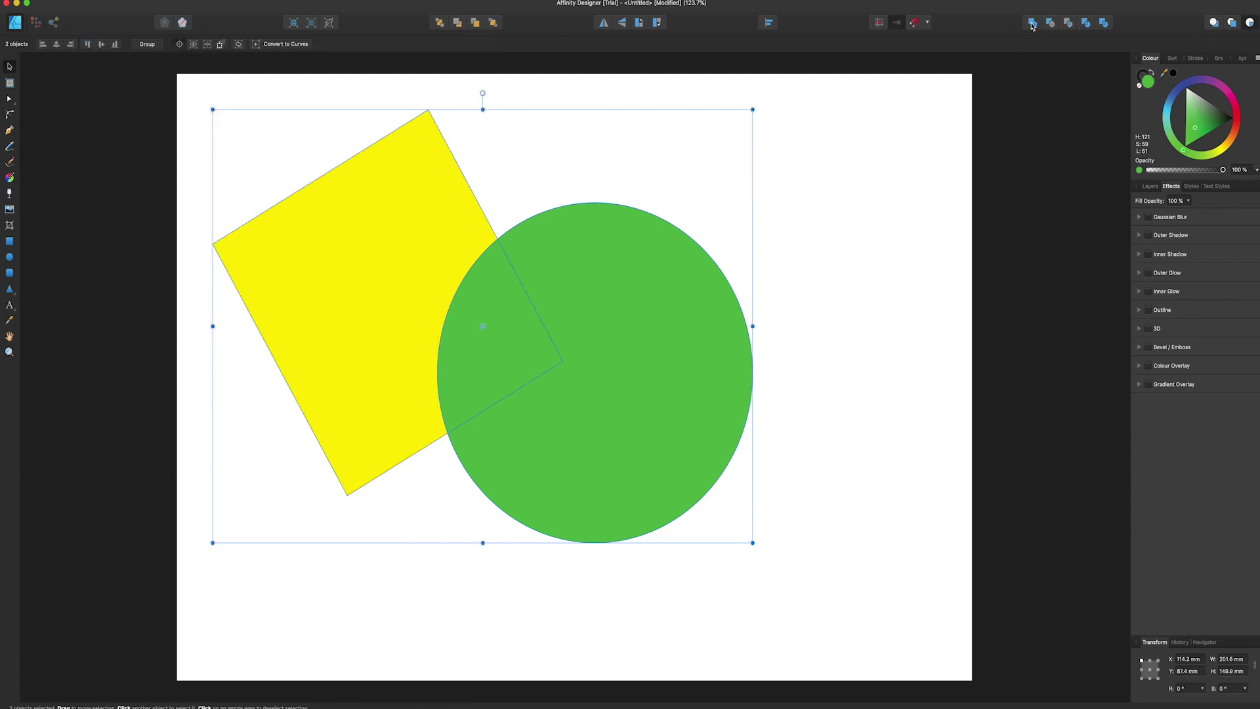
pyautogui.click(1051, 24)
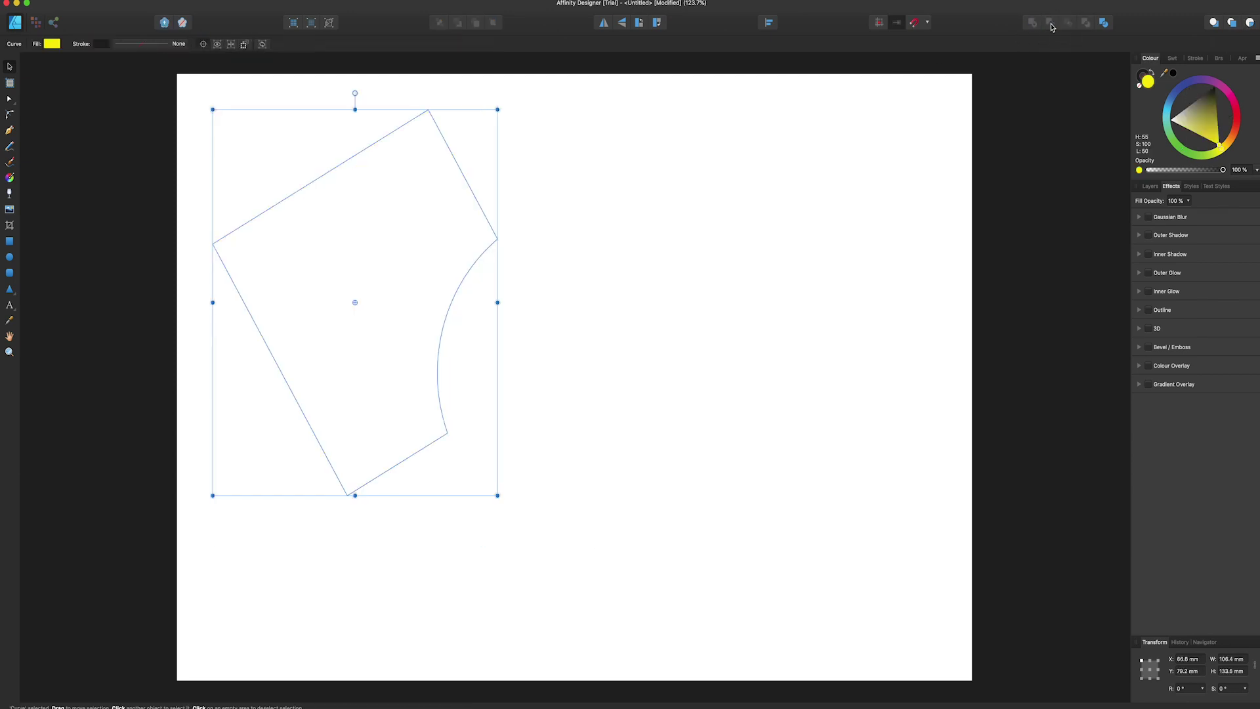
pyautogui.press('super+z')
pyautogui.click(1032, 25)
pyautogui.press('super+z')
pyautogui.click(1069, 26)
pyautogui.press('super+z')
# - Divide the overlapping yellow rectangle and green ellipse into separate pieces and move the pieces apart
pyautogui.click(1087, 25)
pyautogui.press('super+z')
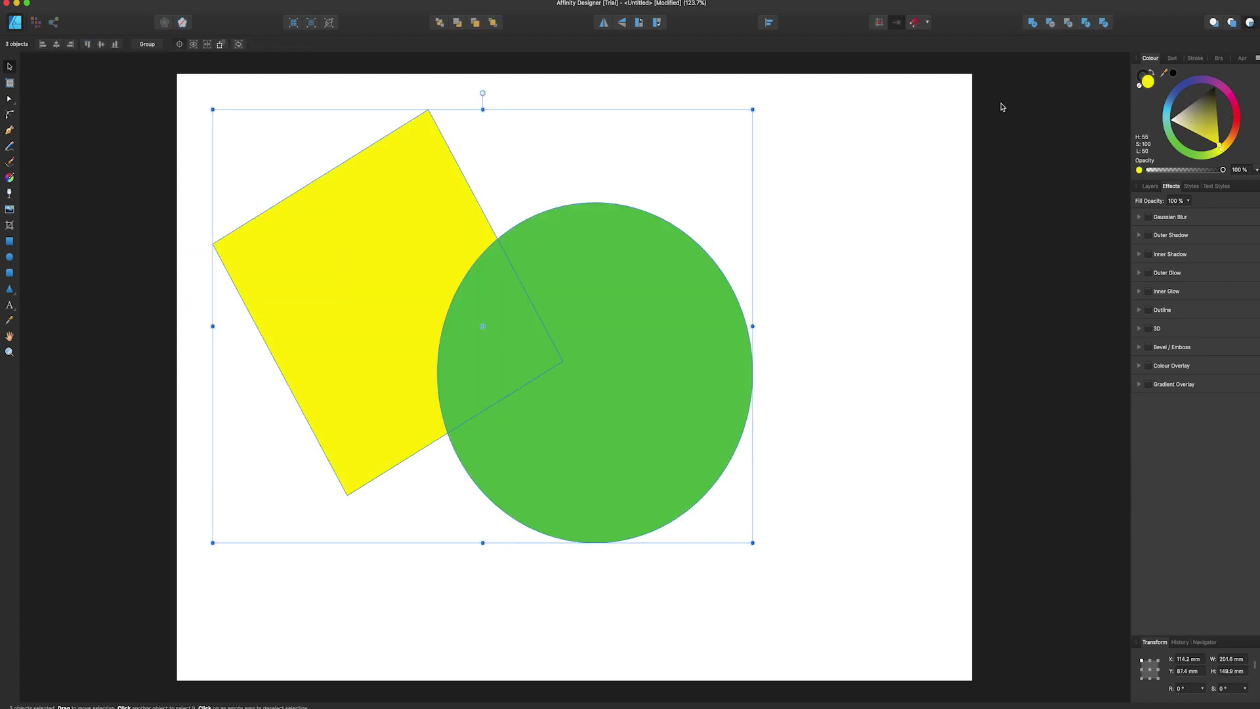
pyautogui.press('super+z')
pyautogui.press('super+shift+z')
pyautogui.click(845, 216)
pyautogui.moveTo(641, 306); pyautogui.dragTo(751, 312)
pyautogui.moveTo(524, 316); pyautogui.dragTo(580, 325)
pyautogui.moveTo(406, 330); pyautogui.dragTo(411, 334)
pyautogui.click(446, 514)
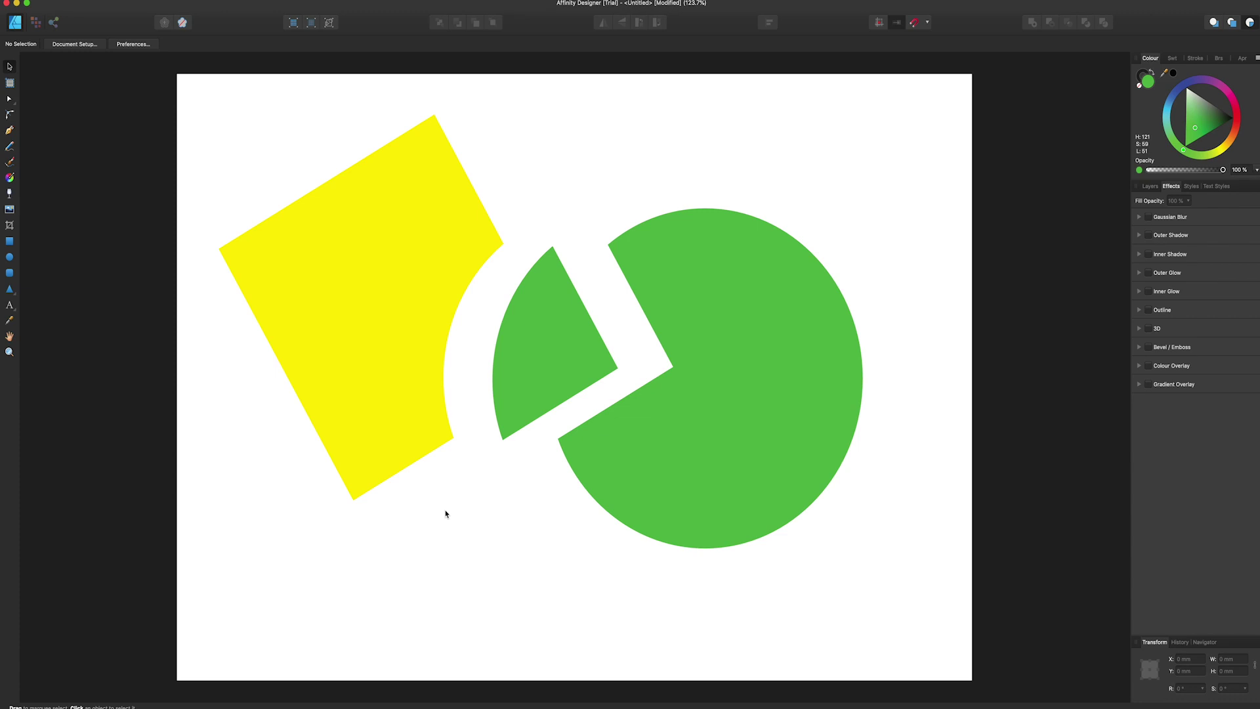
# - Delete all shapes from the page
pyautogui.press('a')
pyautogui.click(626, 505)
pyautogui.press('super+a')
pyautogui.press('BackSpace')
pyautogui.press('v')
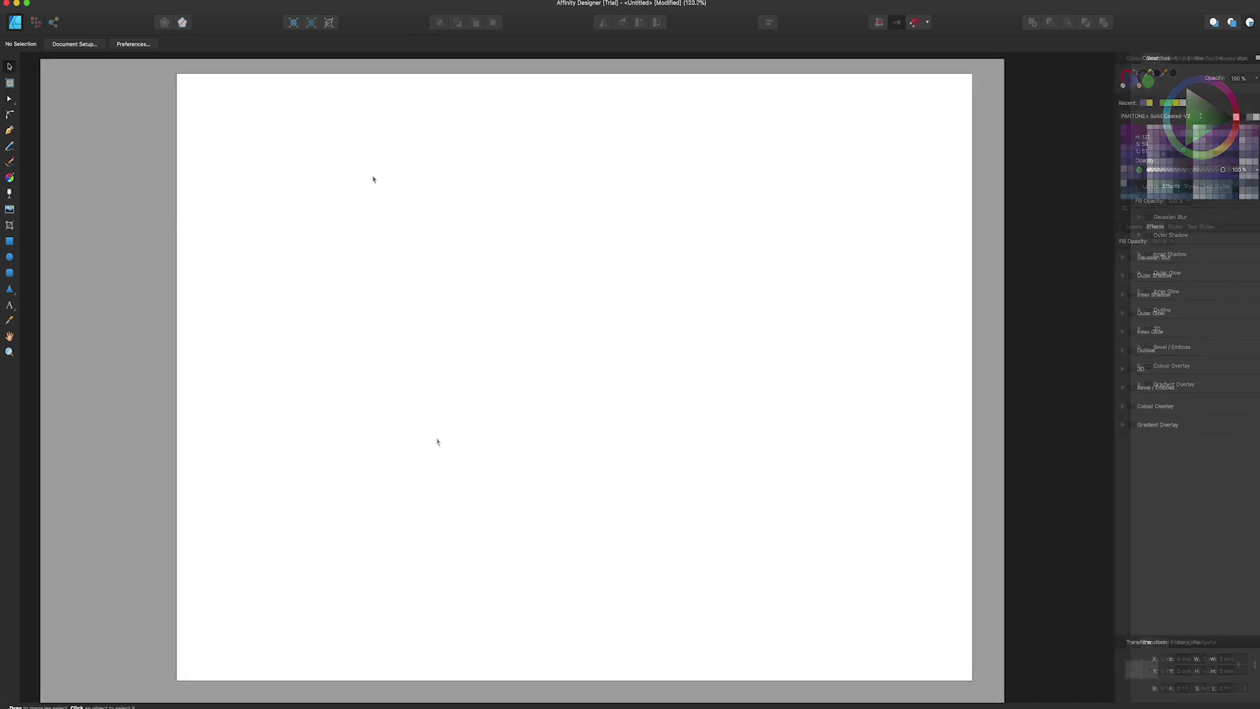
# - Insert the Affinity Designer logo image on the page and enlarge it for use as a tracing reference
pyautogui.rightClick(328, 237)
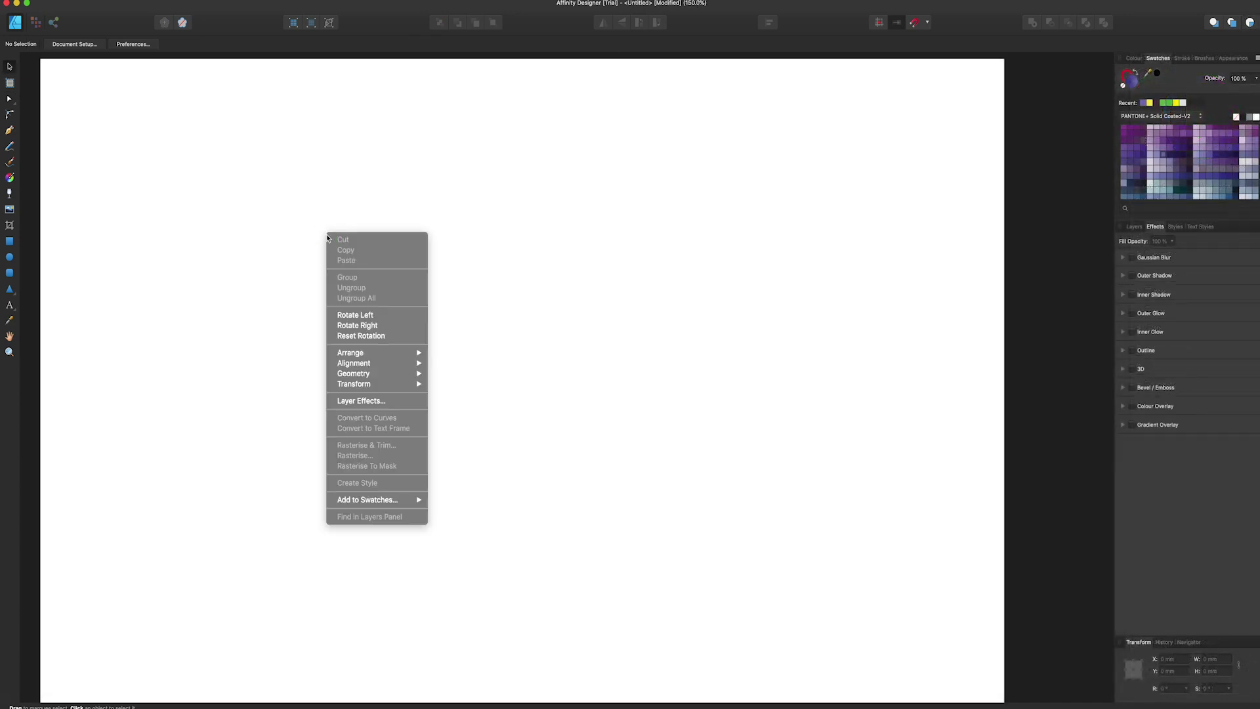
pyautogui.click(303, 385)
pyautogui.click(122, 2)
pyautogui.click(134, 50)
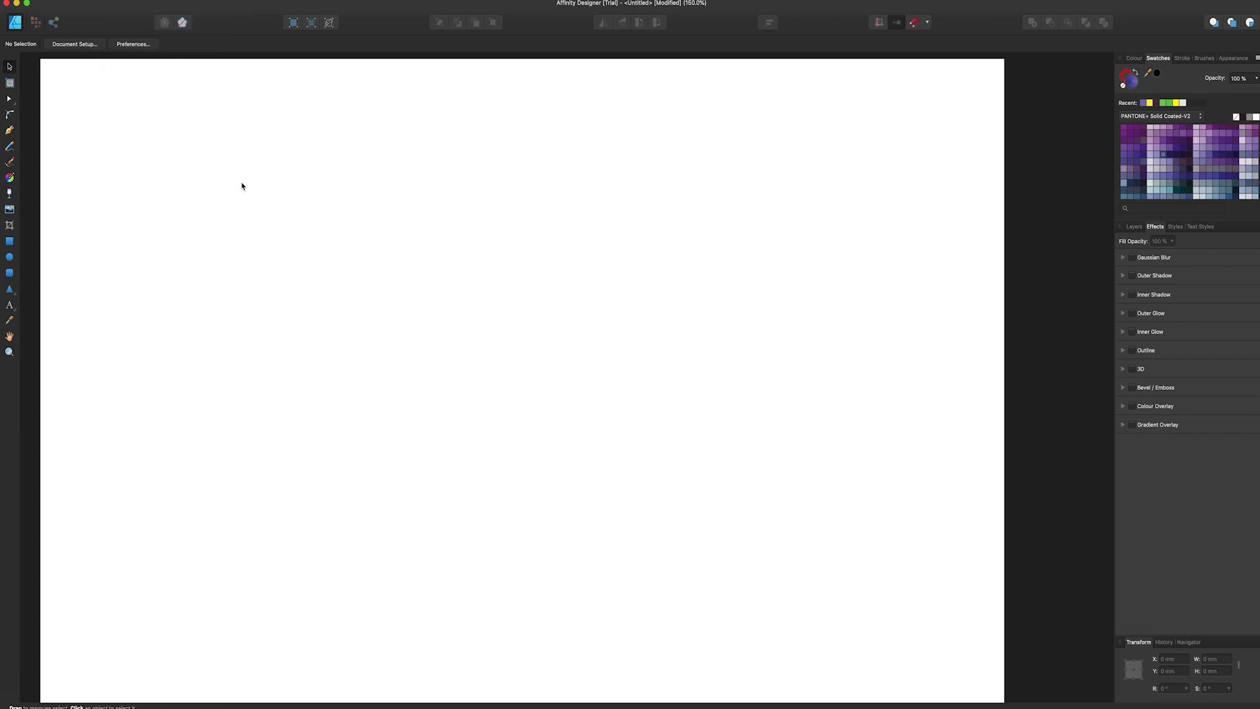
pyautogui.rightClick(258, 341)
pyautogui.click(197, 355)
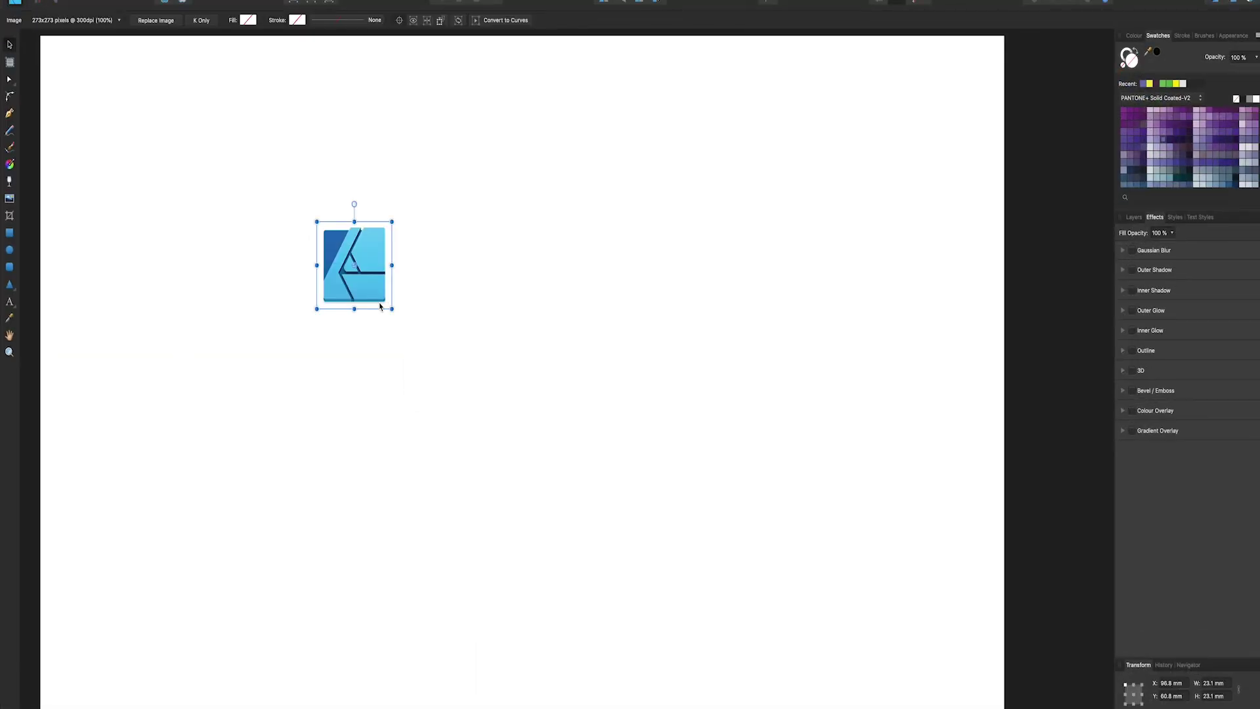
pyautogui.moveTo(392, 309); pyautogui.dragTo(624, 582)
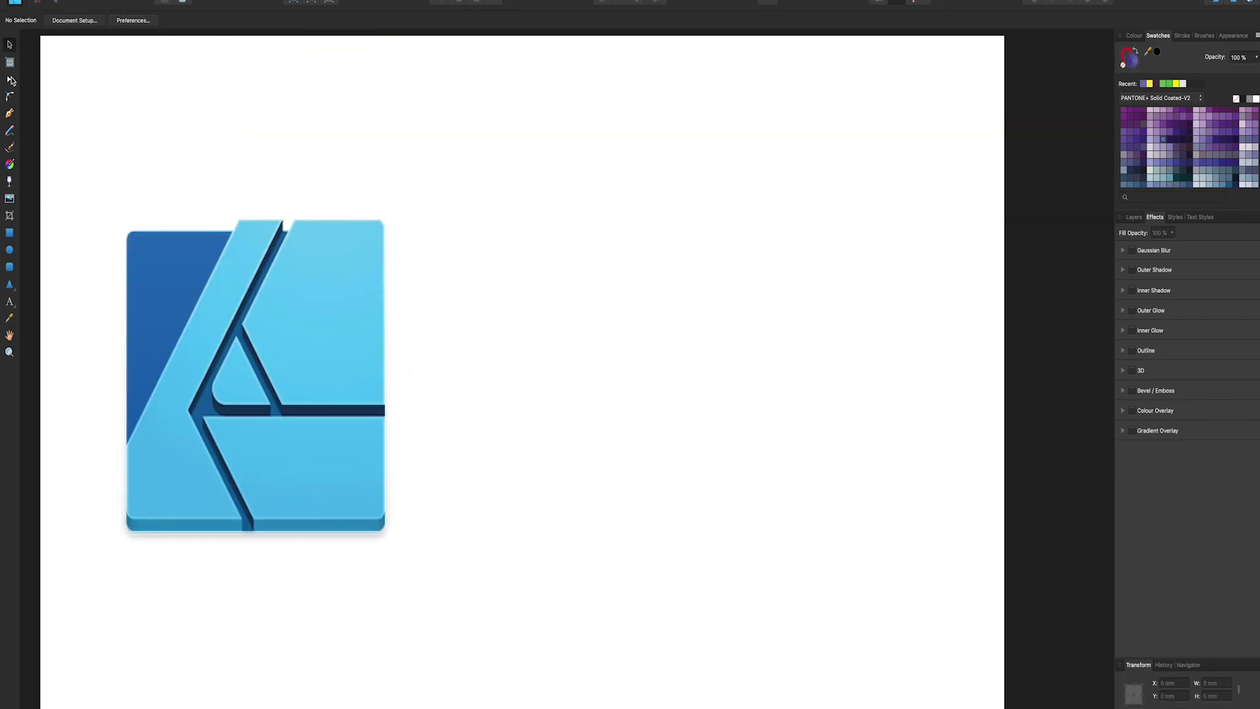
# - Draw a rectangle about 77 × 77 mm beside the reference logo
pyautogui.click(9, 232)
pyautogui.moveTo(524, 241)
pyautogui.mouseDown()
pyautogui.moveTo(596, 307)
pyautogui.moveTo(741, 550)
pyautogui.moveTo(774, 533)
pyautogui.mouseUp()
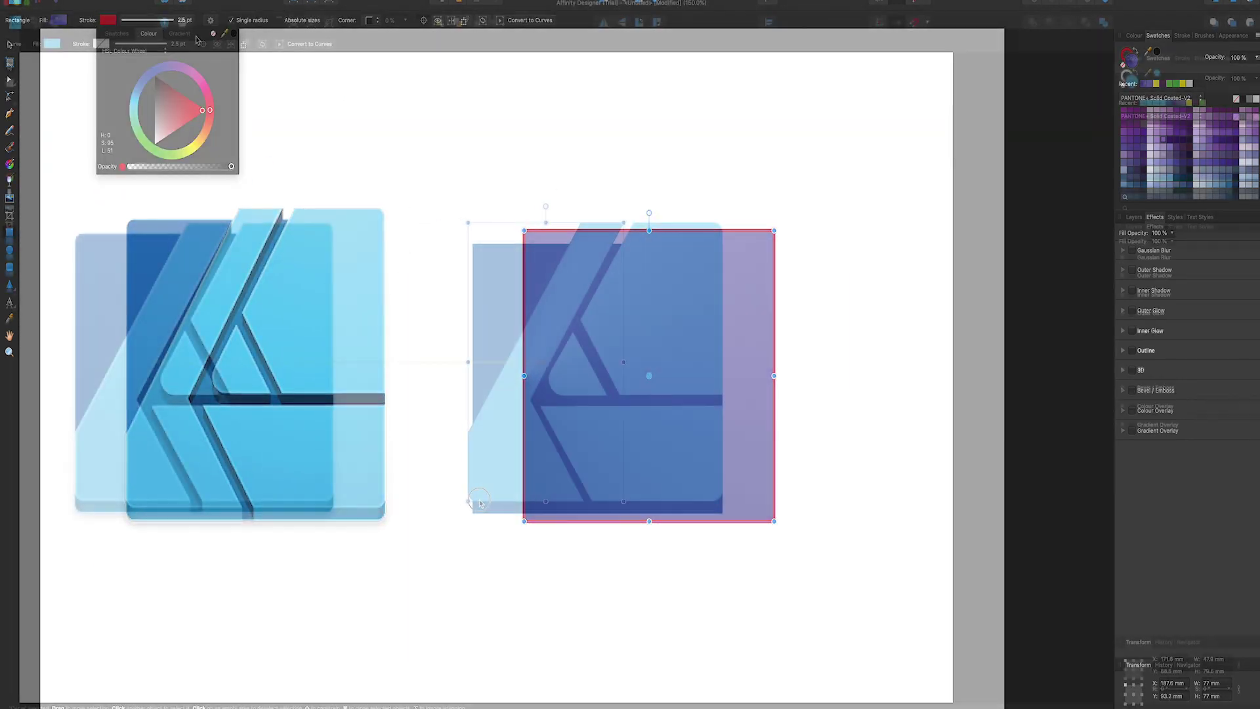
# - Round the light-blue strip's lower-left corner and stretch the dark-blue backing rectangle to about 79.5 × 80.7 mm
pyautogui.moveTo(510, 470); pyautogui.dragTo(503, 470)
pyautogui.click(473, 379)
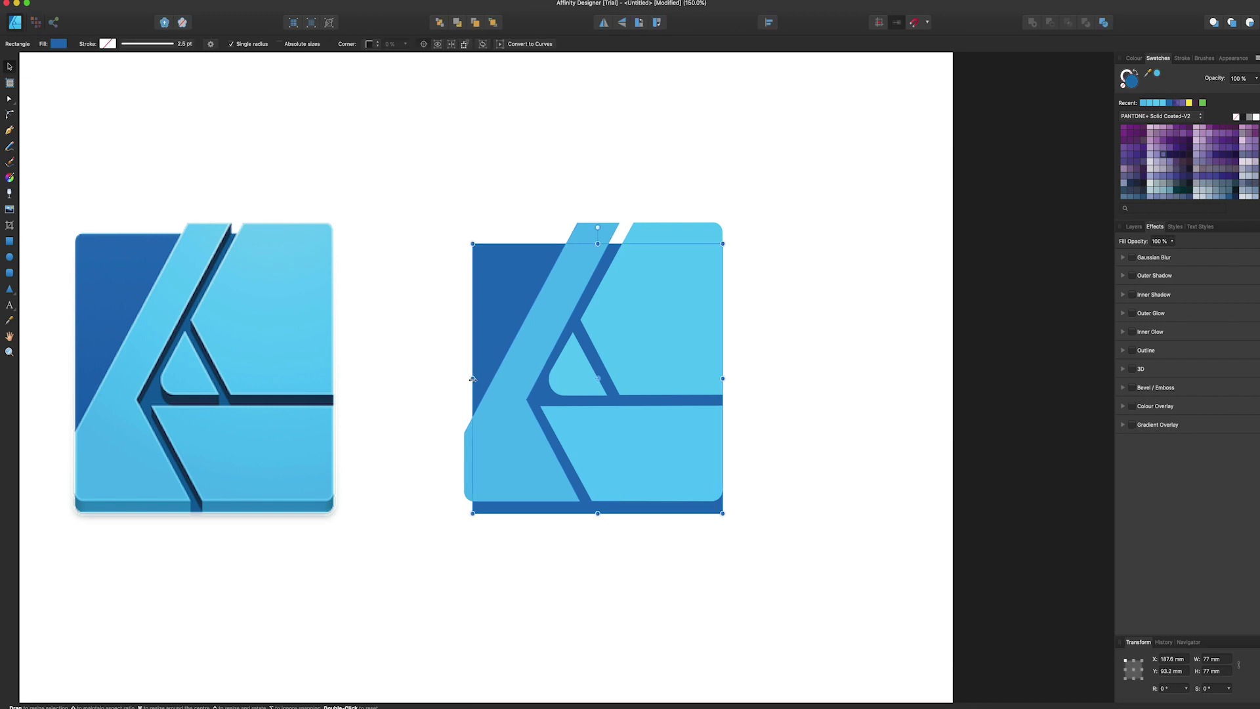
pyautogui.moveTo(472, 379); pyautogui.dragTo(450, 388)
pyautogui.moveTo(593, 243)
pyautogui.mouseDown()
pyautogui.moveTo(599, 219)
pyautogui.moveTo(595, 230)
pyautogui.mouseUp()
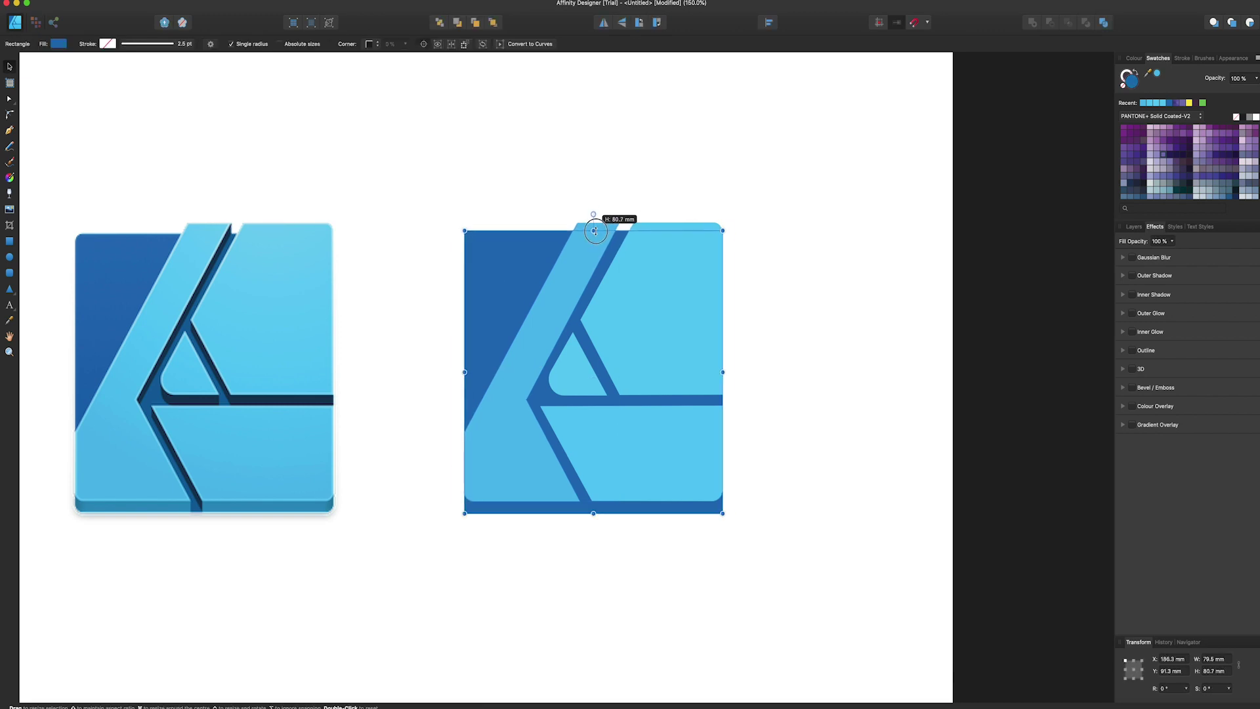
pyautogui.press('Escape')
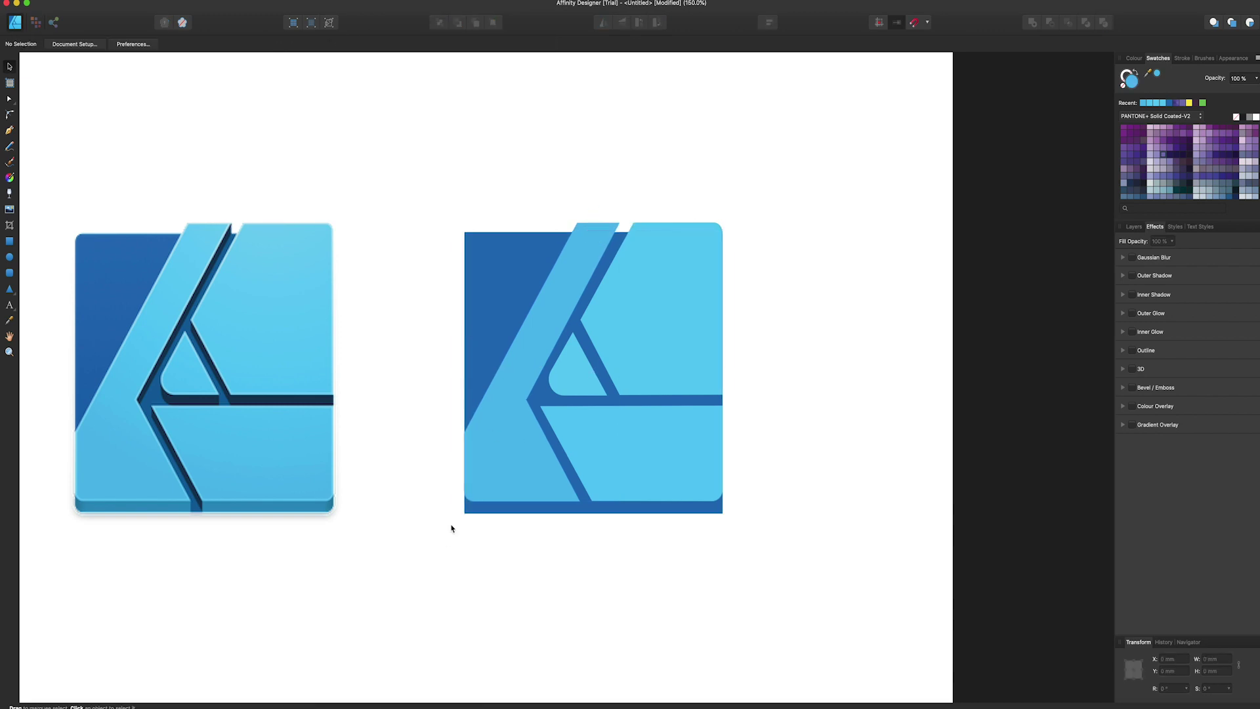
# - Cut the dark-blue backing along the edges of the light-blue pieces in front of it
pyautogui.click(471, 306)
pyautogui.press('Escape')
pyautogui.click(582, 247)
pyautogui.click(594, 227)
pyautogui.click(540, 399)
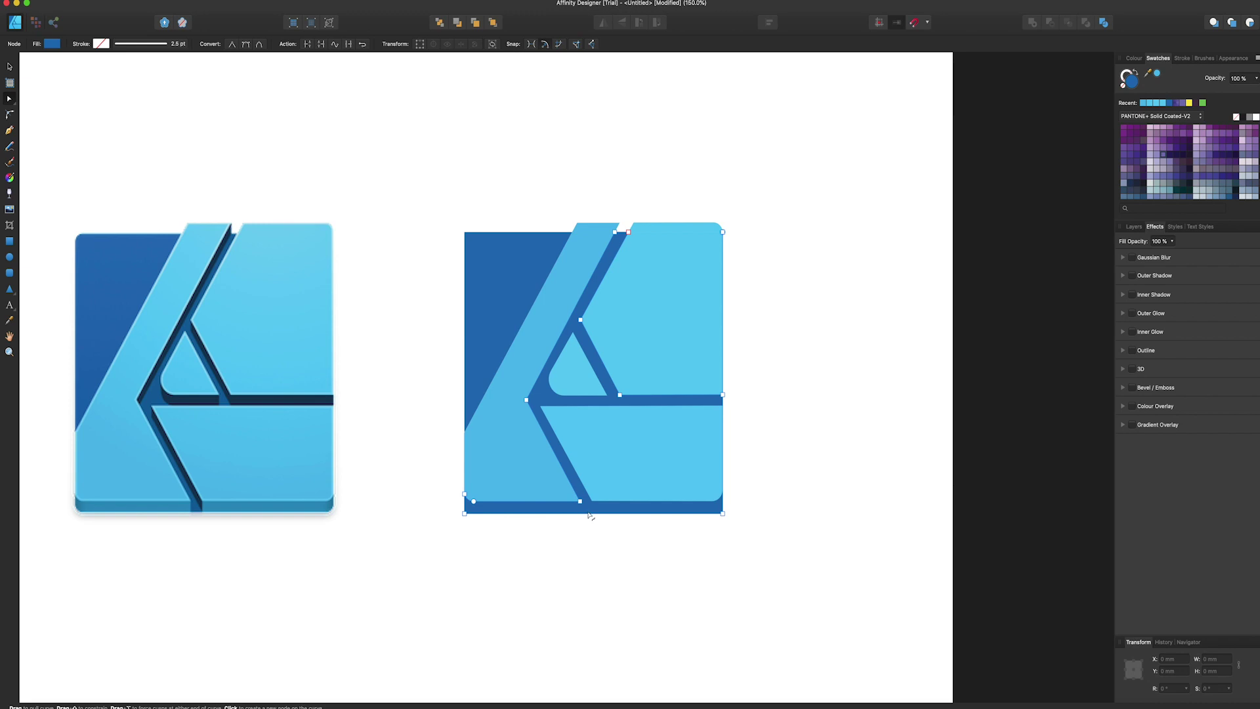
# - Draw a closed pen outline about 43 × 12.8 mm around the backing's lower-left edge and divide the backing with it
pyautogui.press('p')
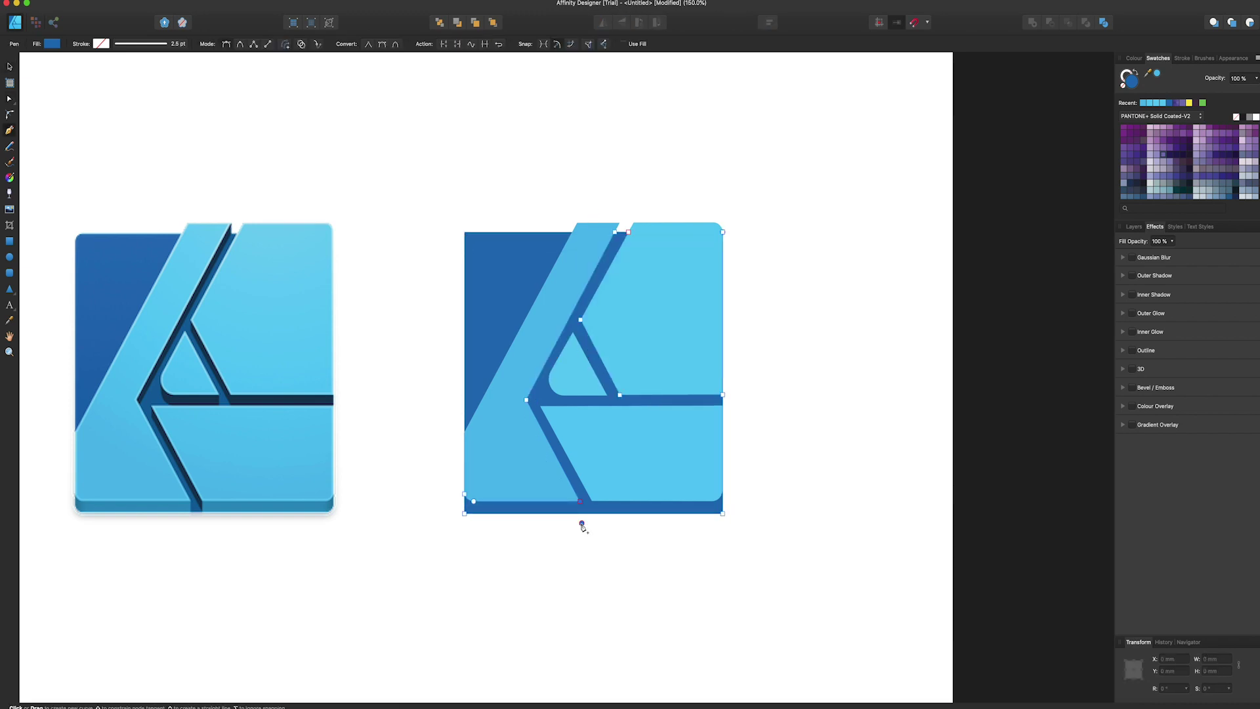
pyautogui.click(442, 531)
pyautogui.click(447, 494)
pyautogui.click(503, 487)
pyautogui.click(581, 501)
pyautogui.click(580, 524)
pyautogui.press('v')
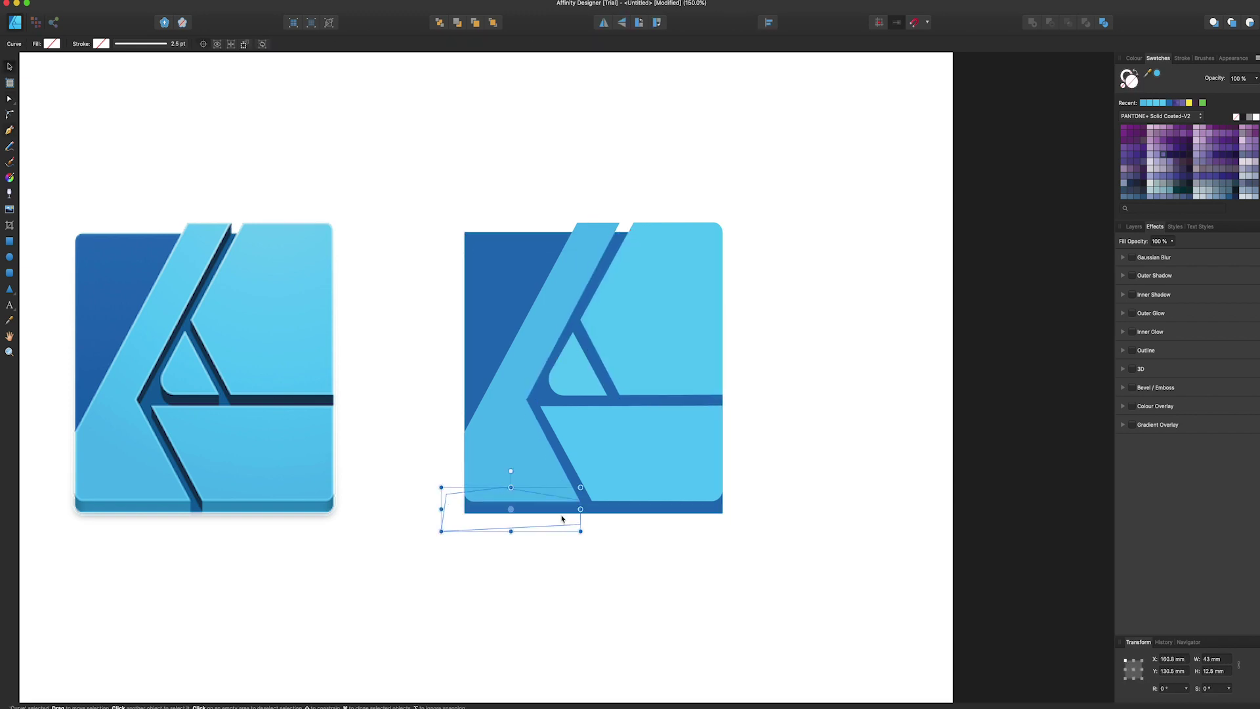
pyautogui.keyDown('shift'); pyautogui.click(562, 510); pyautogui.keyUp('shift')
pyautogui.click(1103, 23)
# - Fill the separated lower-left edge piece with the dark blue sampled from the neighbouring backing
pyautogui.press('a')
pyautogui.click(503, 514)
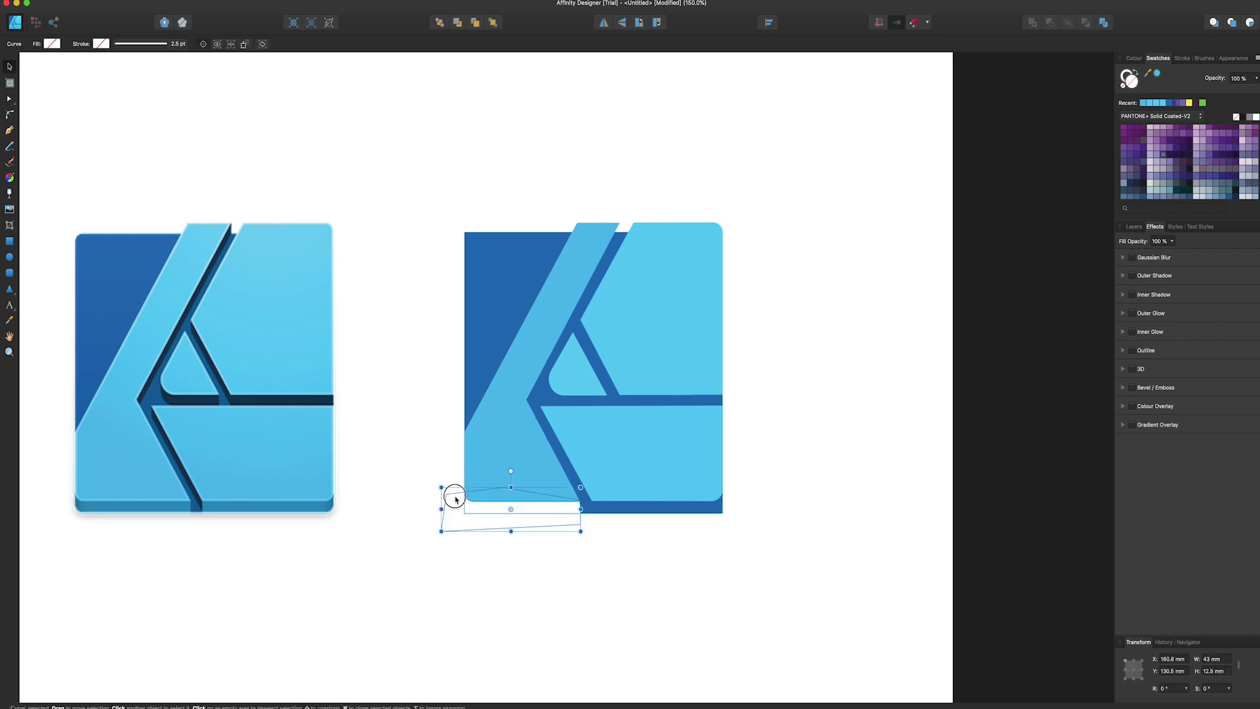
pyautogui.press('i')
pyautogui.click(585, 509)
pyautogui.press('v')
pyautogui.click(432, 490)
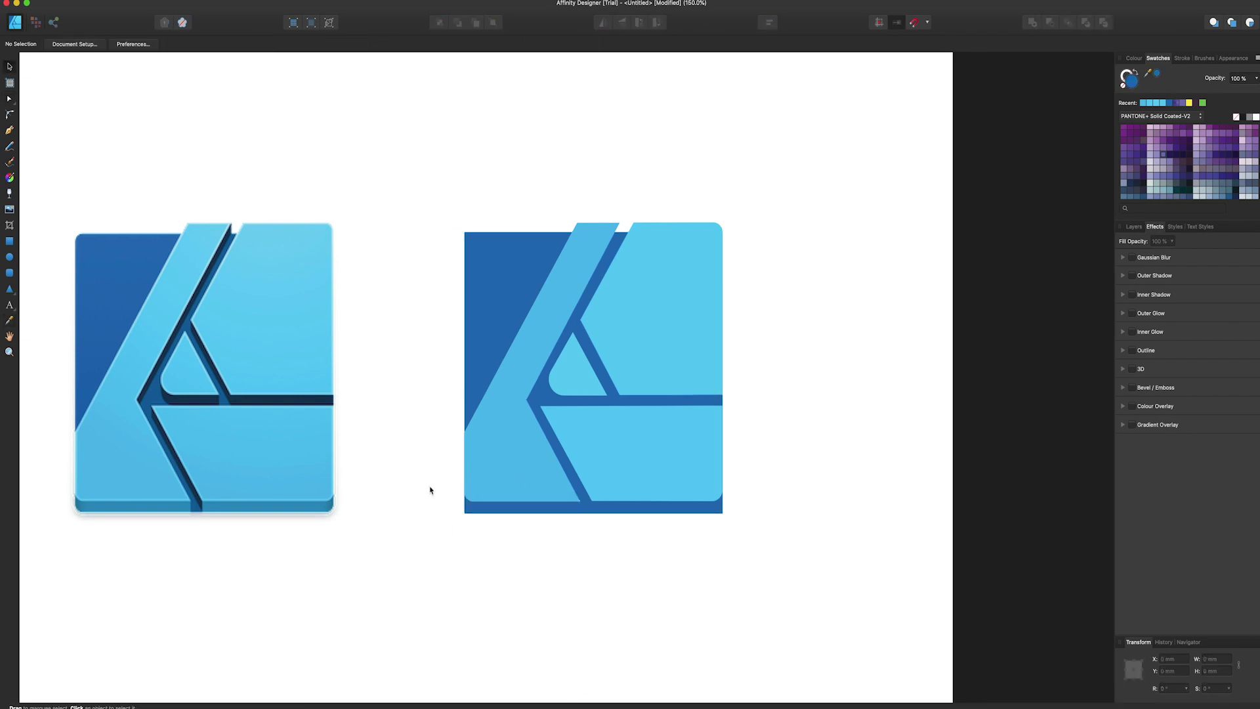
# - Delete the leftover part of the pen outline outside the backing, using the outline view to find it
pyautogui.press('super+y')
pyautogui.click(453, 499)
pyautogui.press('Delete')
pyautogui.press('super+y')
# - Apply a linear gradient running horizontally across the lower-left edge piece
pyautogui.click(512, 508)
pyautogui.click(9, 177)
pyautogui.click(118, 43)
pyautogui.click(111, 47)
pyautogui.moveTo(478, 507); pyautogui.dragTo(571, 507)
# - Fill the lower-left edge piece with the teal-blue sampled from the reference logo's bottom edge
pyautogui.press('i')
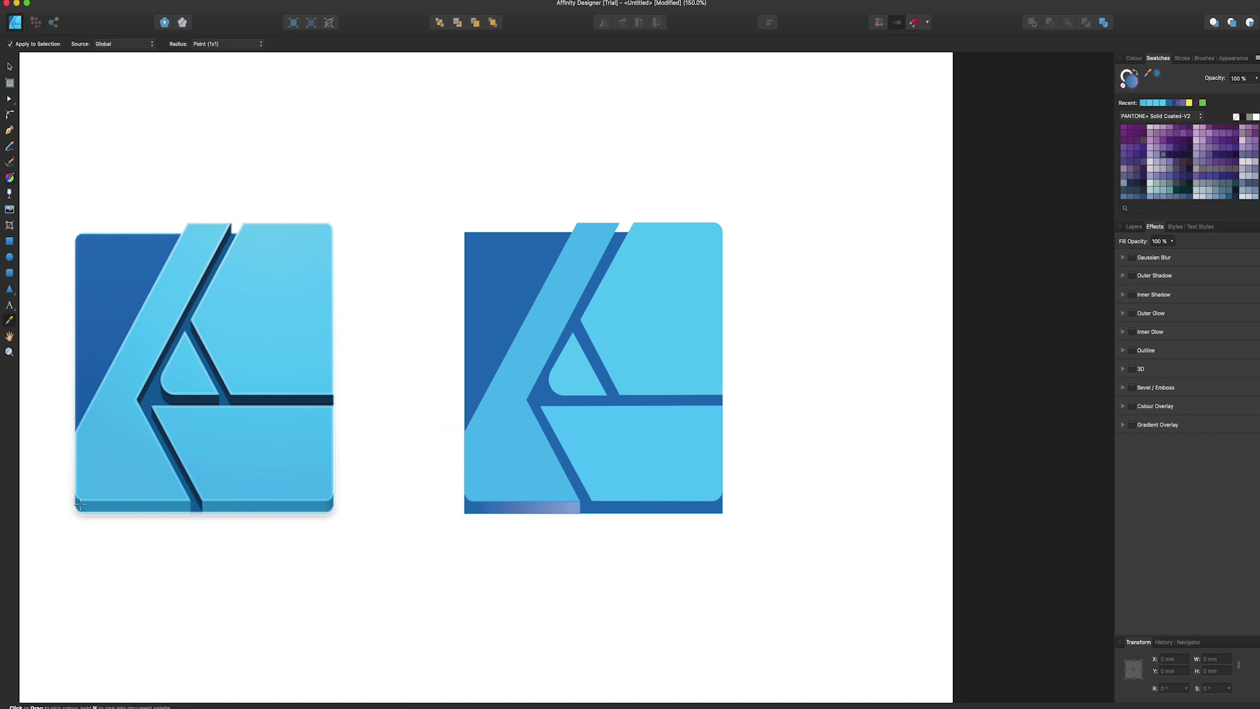
pyautogui.click(137, 512)
pyautogui.press('g')
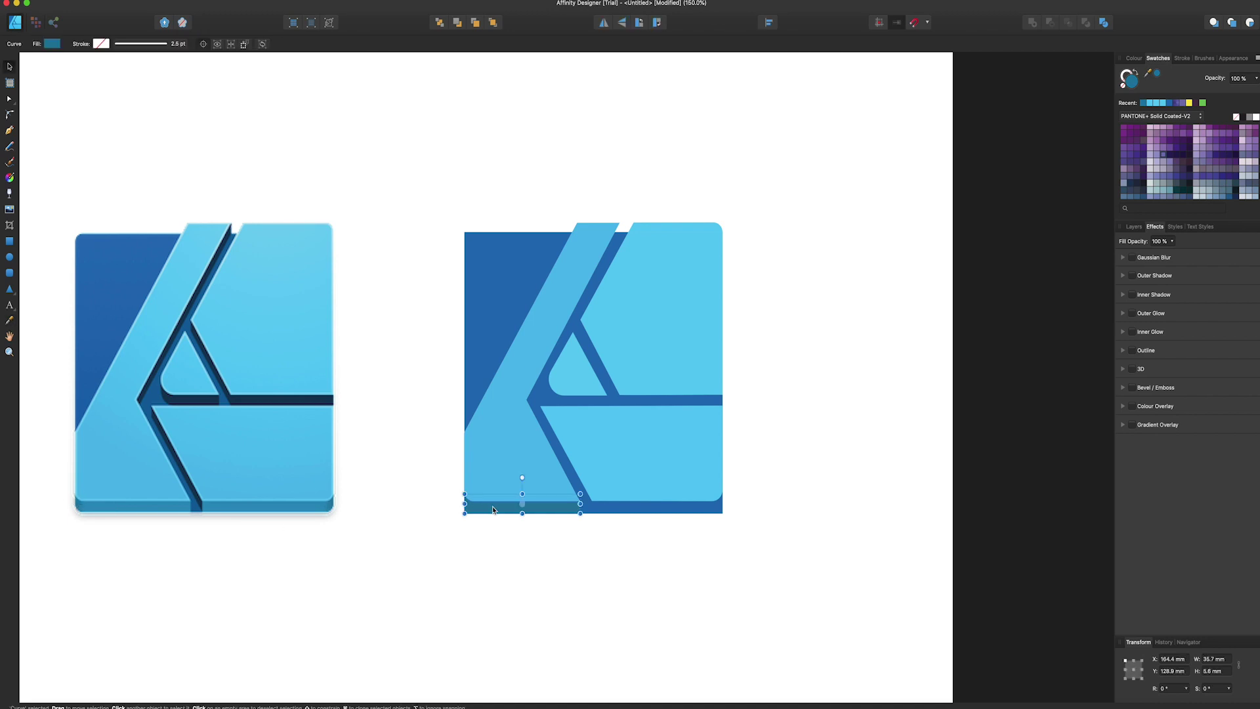
# - Change the lower-left edge piece's fill to a linear gradient and colour its start stop from the reference logo's bottom edge
pyautogui.click(116, 44)
pyautogui.click(110, 53)
pyautogui.press('a')
pyautogui.press('v')
pyautogui.click(52, 43)
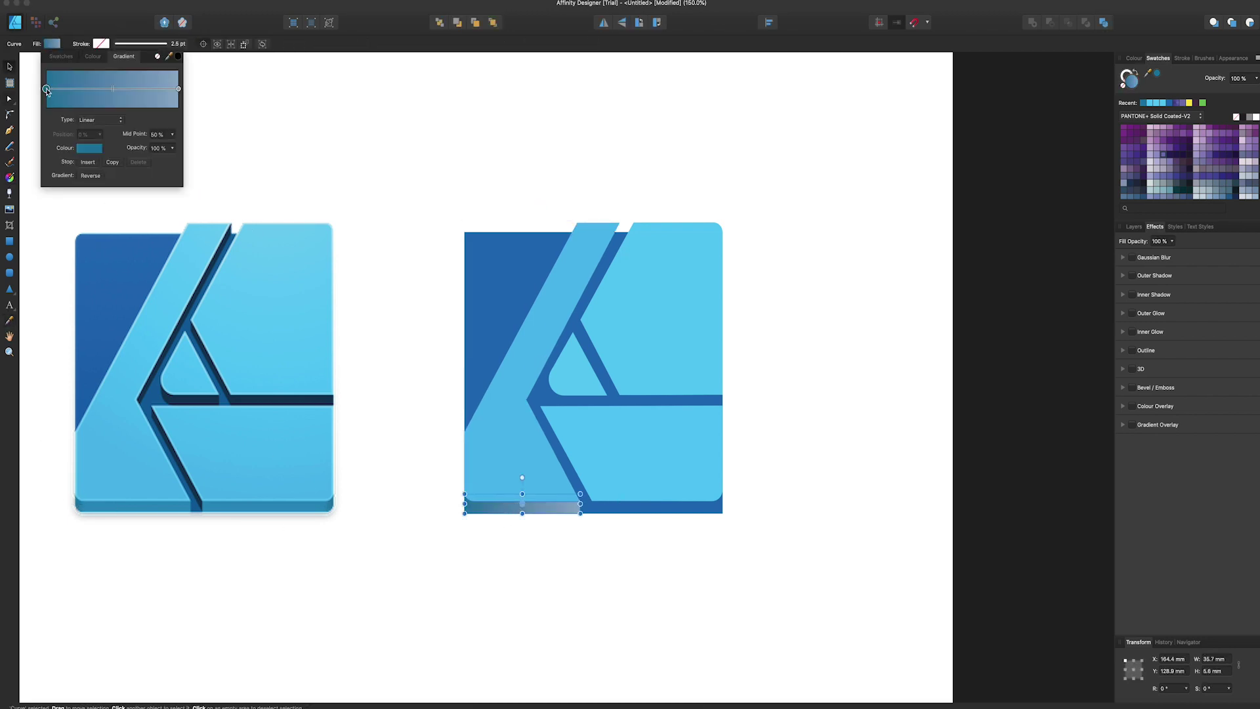
pyautogui.click(9, 322)
pyautogui.click(137, 507)
pyautogui.press('v')
pyautogui.click(10, 178)
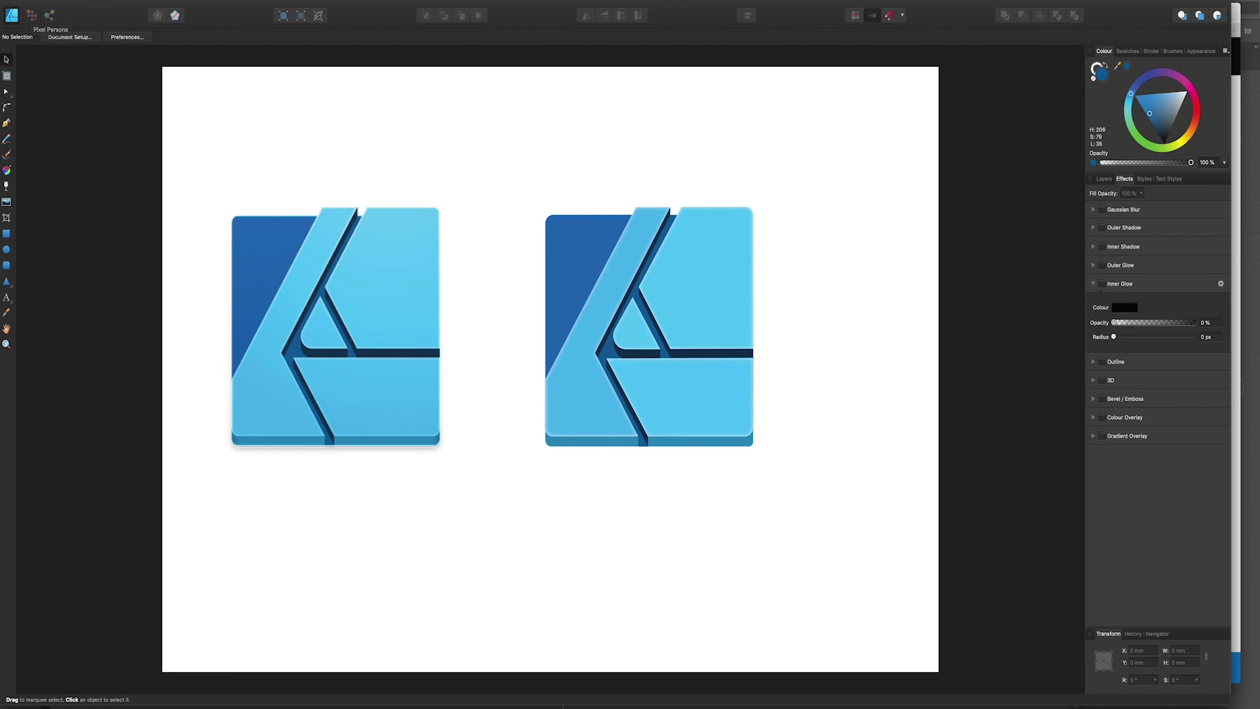
# - Turn on Split View and place the divider between the reference logo and the traced icon
pyautogui.click(220, 0)
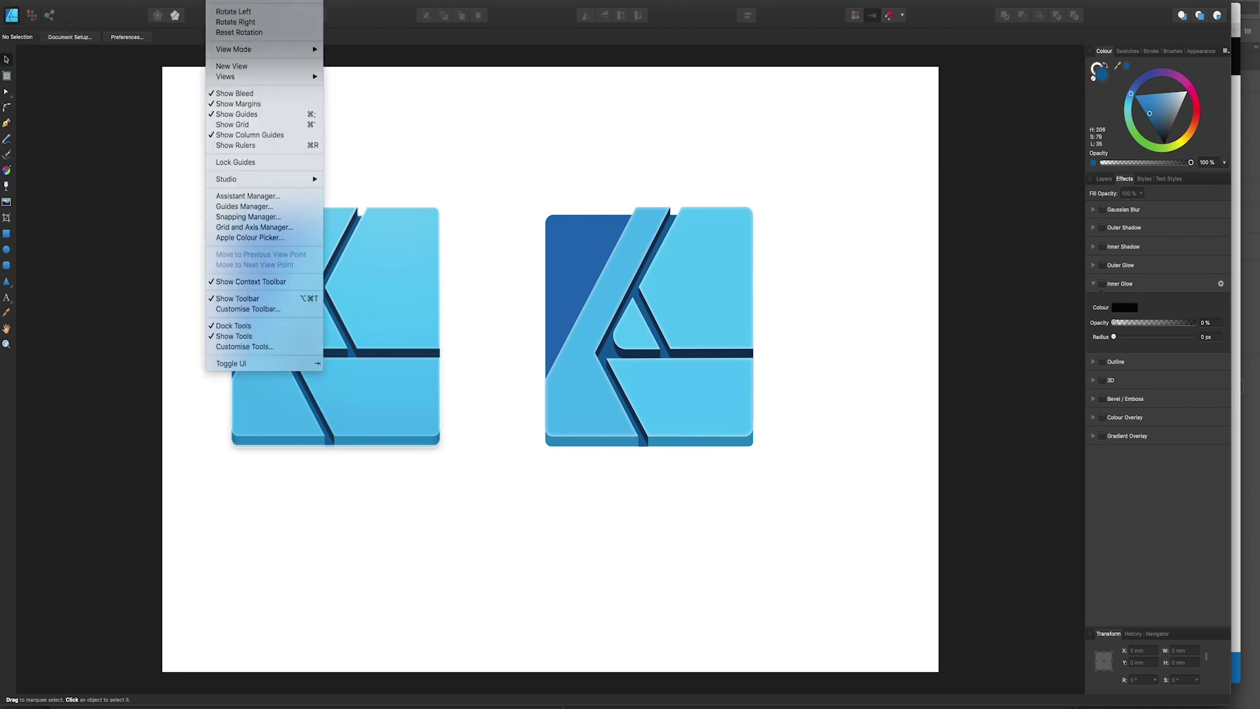
pyautogui.moveTo(264, 52)
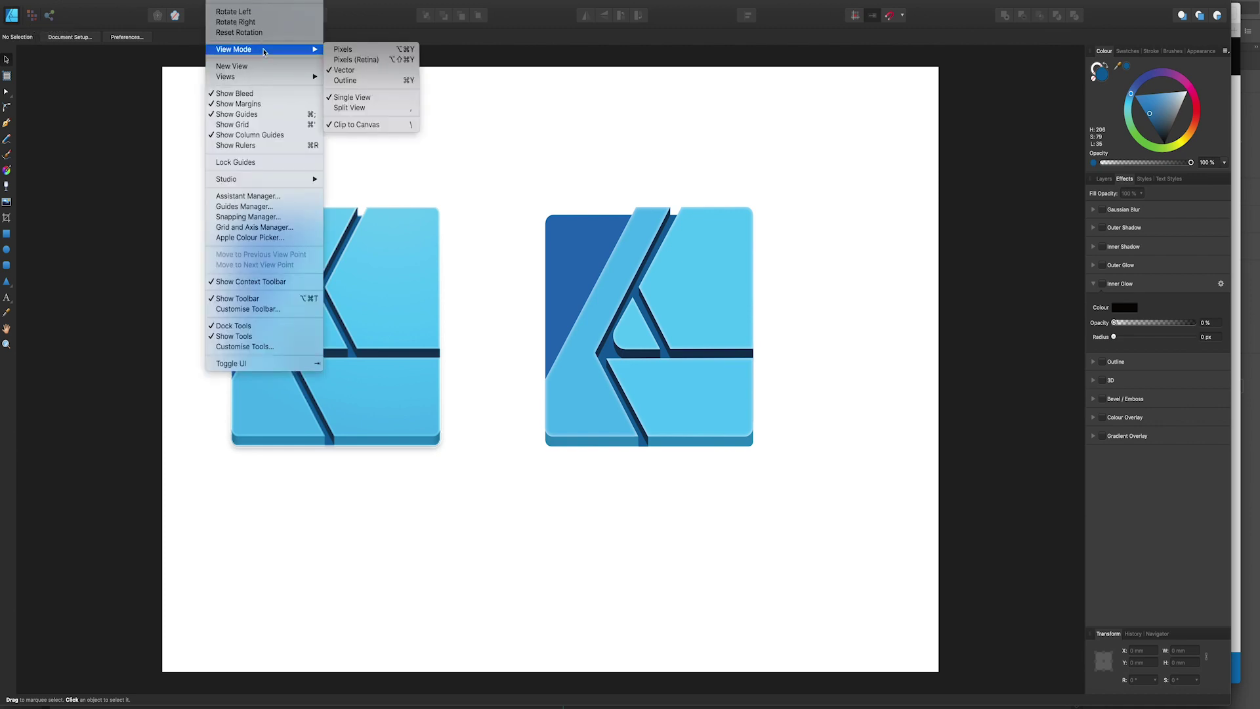
pyautogui.click(348, 108)
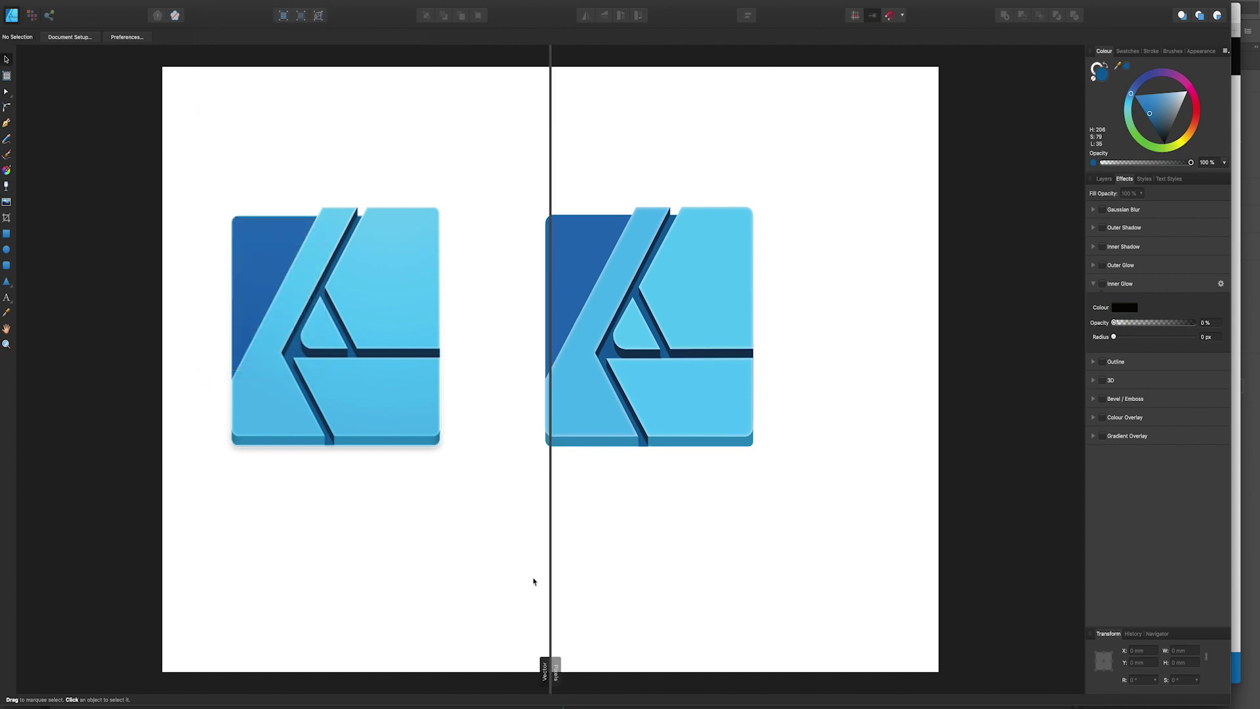
pyautogui.moveTo(550, 667); pyautogui.dragTo(526, 667)
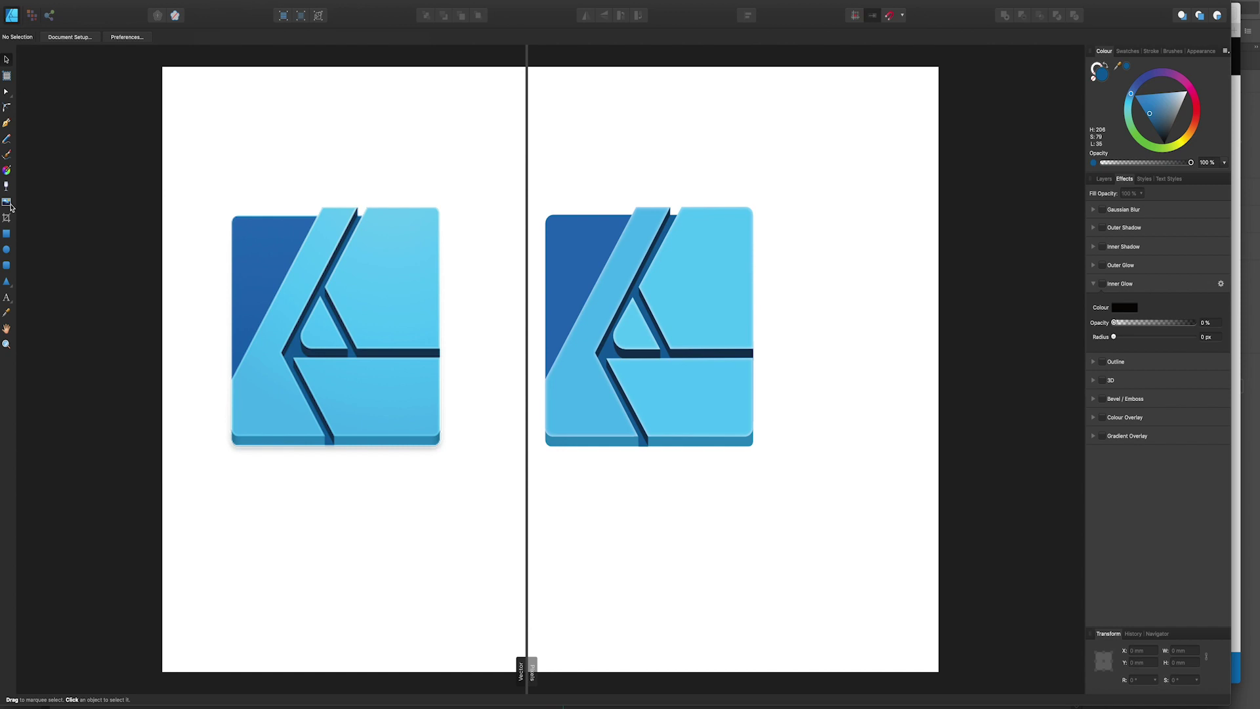
# - Switch to the Pixel Persona and paint dark-red strokes with a 42 px brush on the traced icon's upper-right piece
pyautogui.click(31, 15)
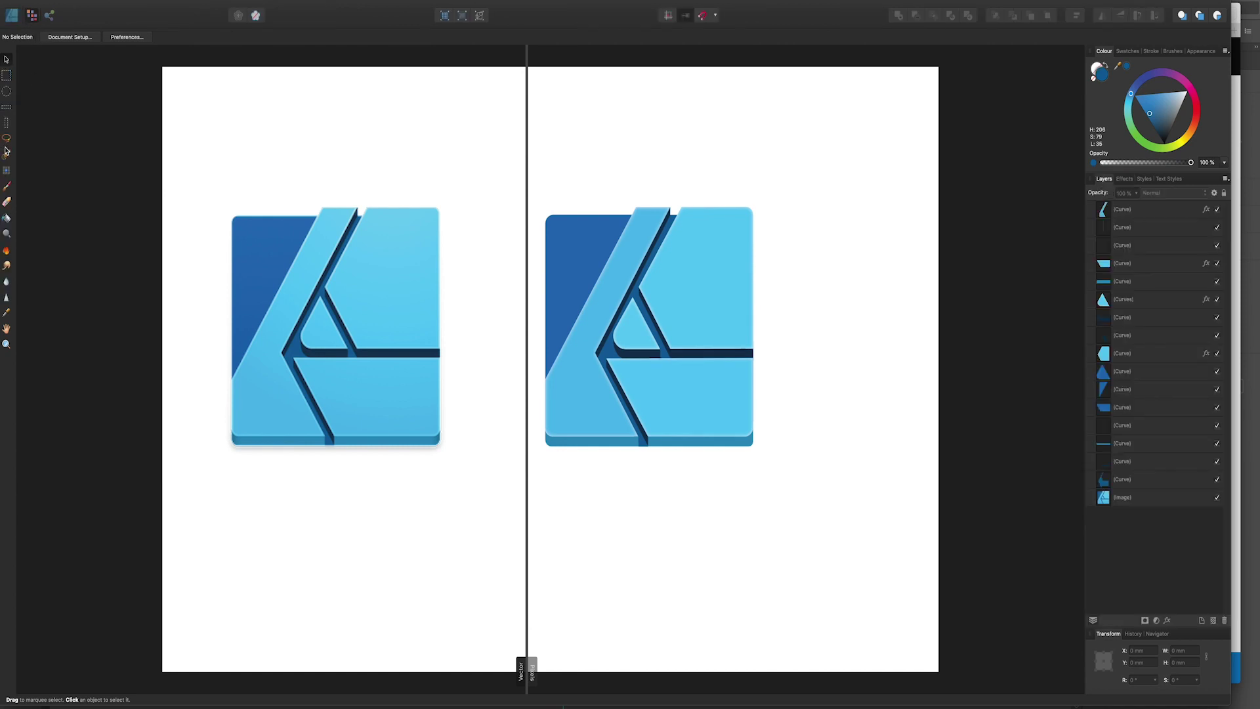
pyautogui.click(6, 188)
pyautogui.click(667, 263)
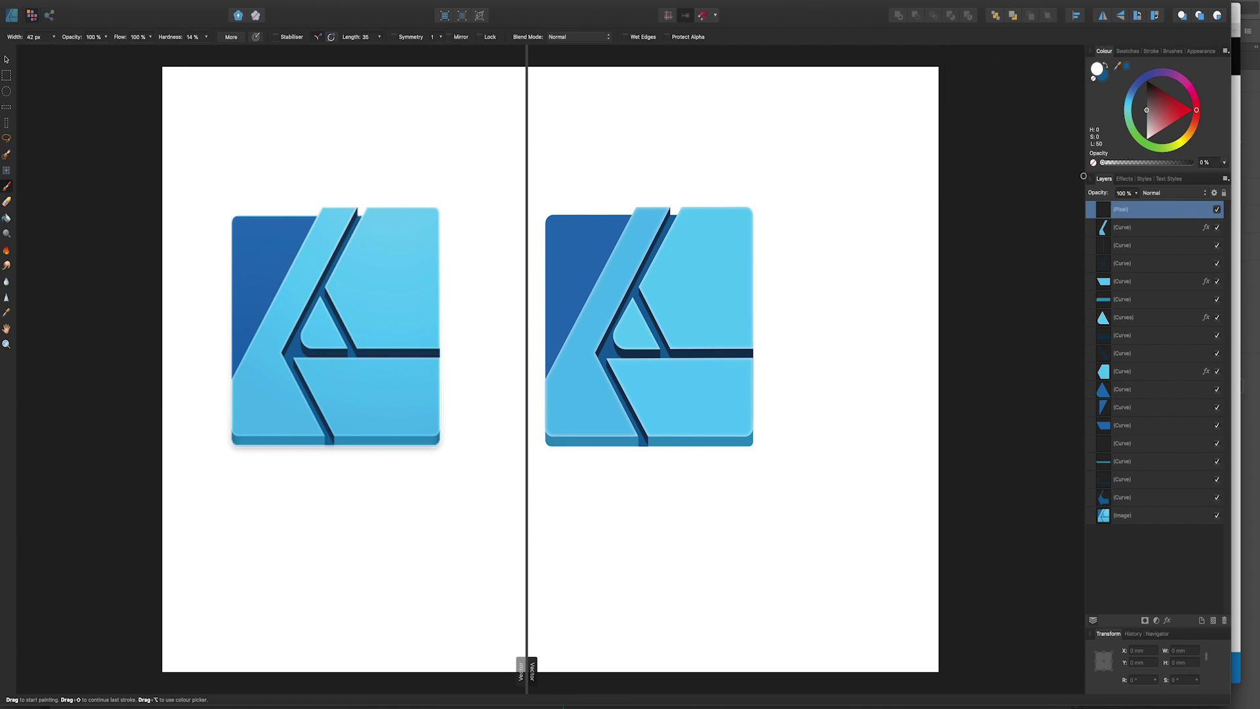
pyautogui.click(1164, 107)
pyautogui.moveTo(735, 244)
pyautogui.mouseDown()
pyautogui.moveTo(728, 284)
pyautogui.moveTo(734, 236)
pyautogui.mouseUp()
pyautogui.moveTo(722, 256); pyautogui.dragTo(696, 276)
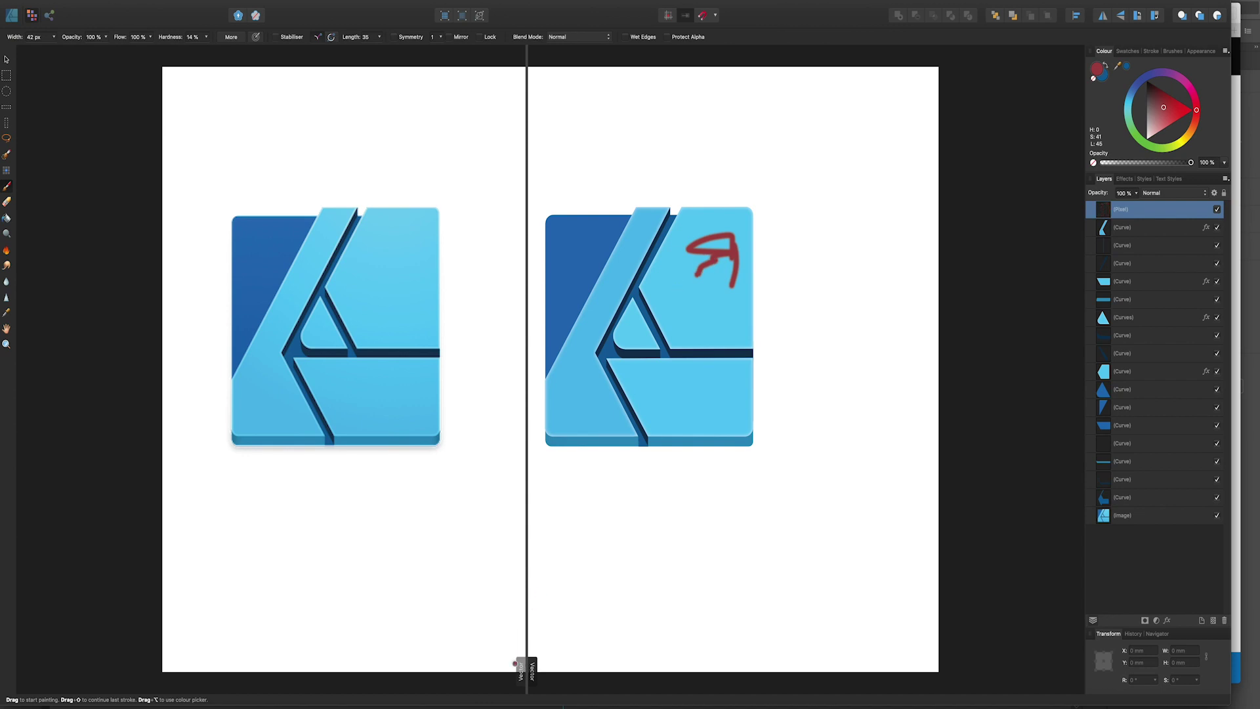
# - Shift the split-view divider slightly closer to the reference logo
pyautogui.press('v')
pyautogui.moveTo(531, 670)
pyautogui.mouseDown()
pyautogui.moveTo(550, 683)
pyautogui.moveTo(737, 676)
pyautogui.moveTo(518, 673)
pyautogui.mouseUp()
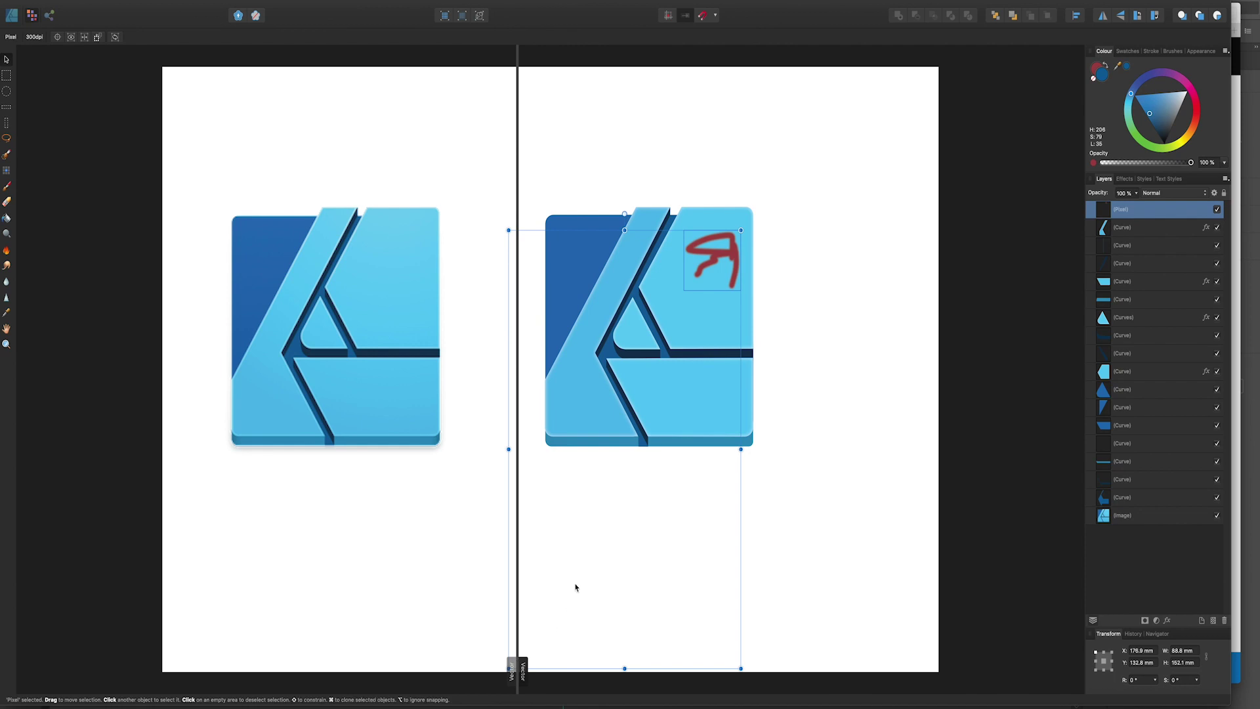
# - Undo the latest dark-red brush strokes on the traced icon's upper-right piece
pyautogui.press('super+z')
pyautogui.press('super+z')
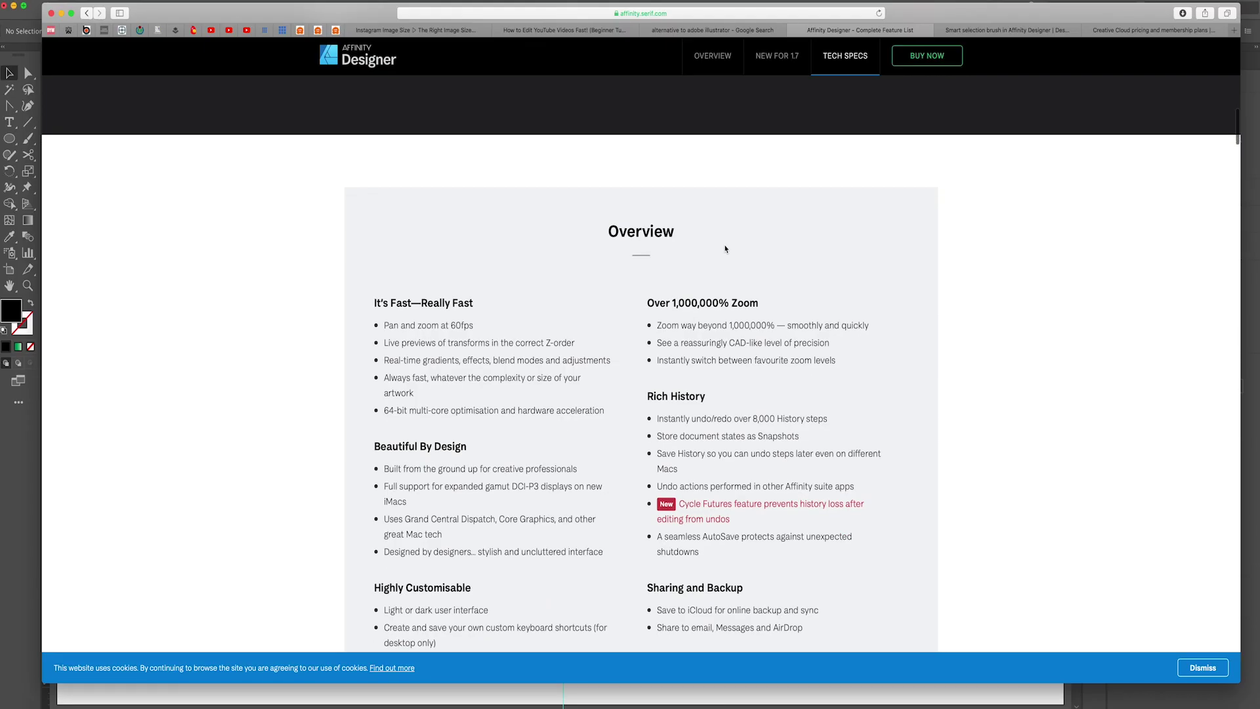
# - Review Affinity Designer's complete feature list in Safari, from the Overview to the blend modes and paint tools, and return to the iPad requirements
pyautogui.scroll(-5, 726, 249)
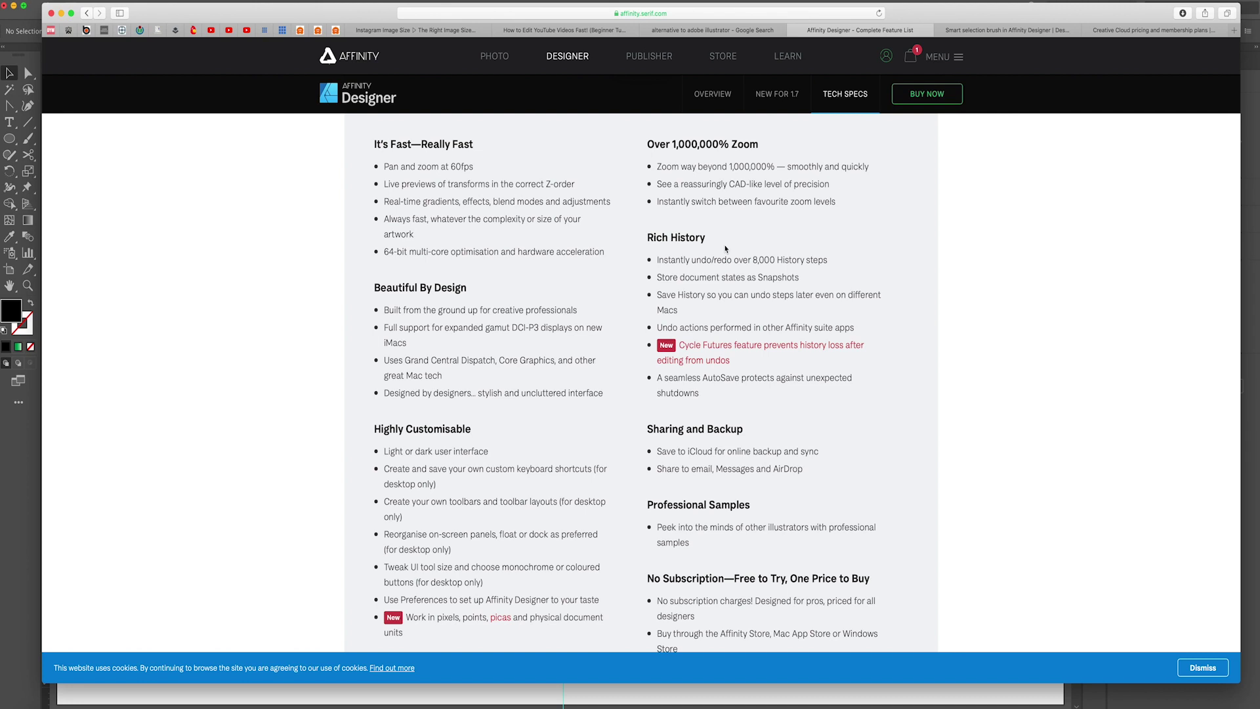
pyautogui.scroll(-15, 725, 249)
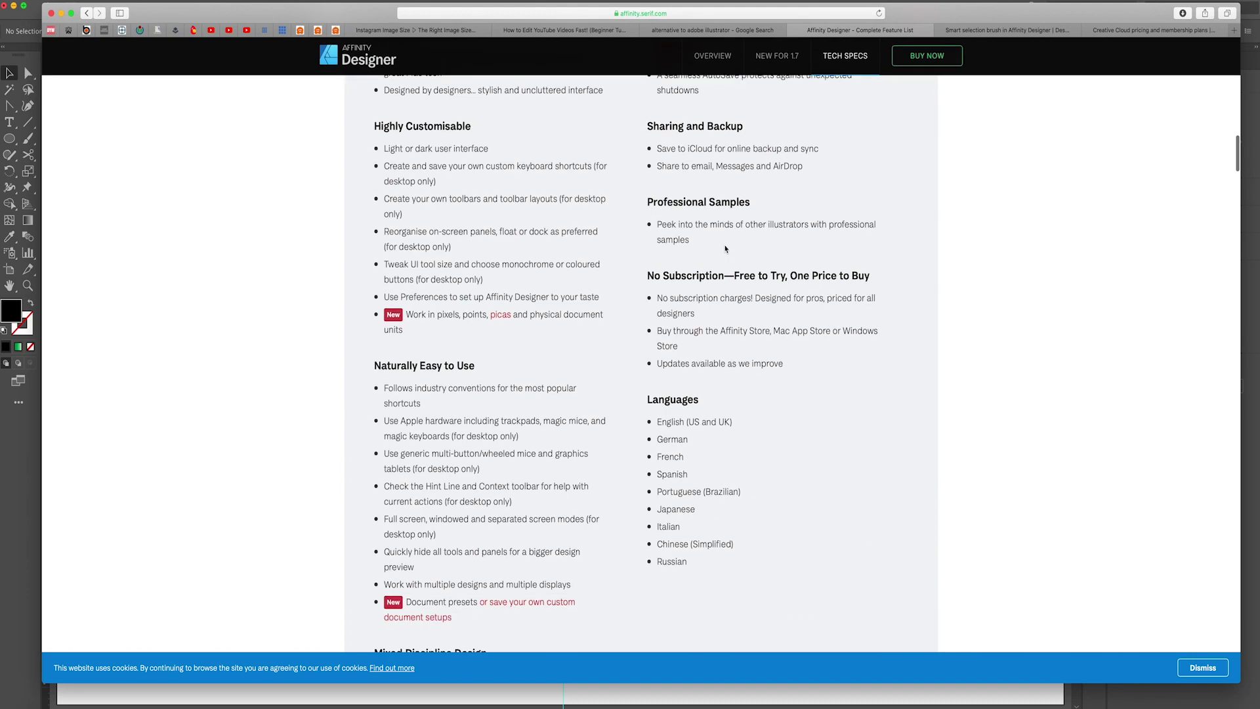
pyautogui.scroll(-5, 726, 249)
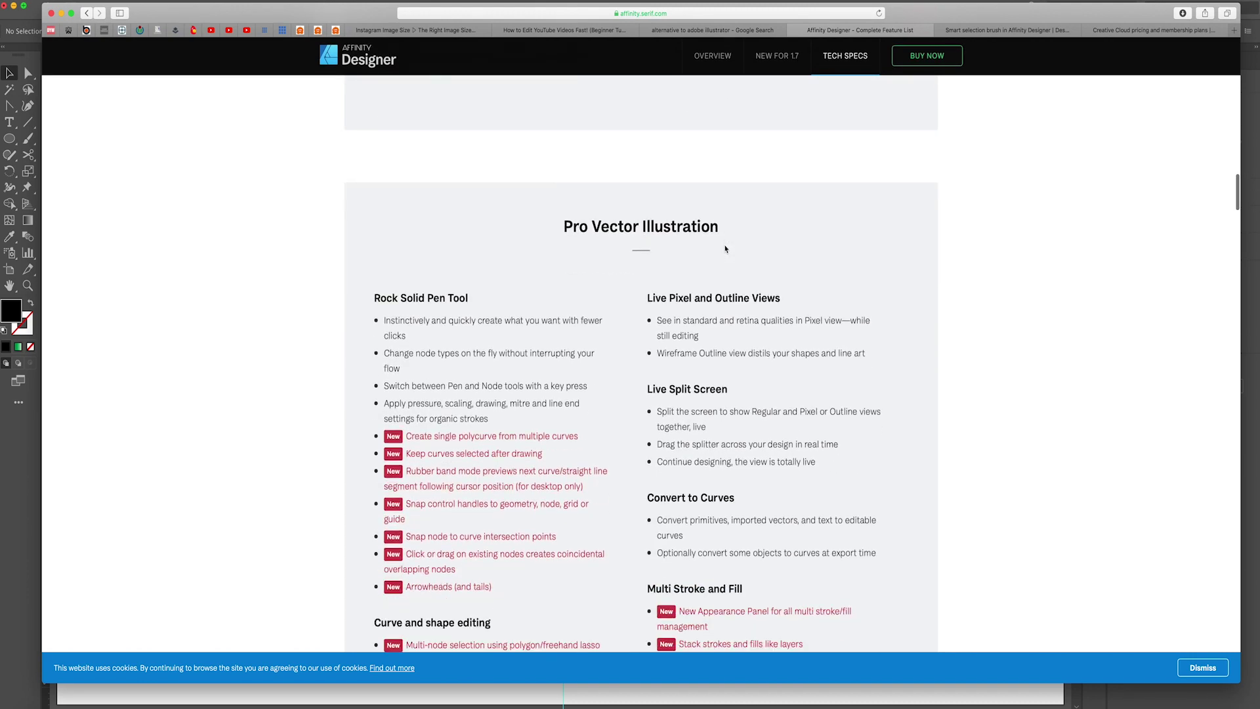
pyautogui.scroll(-15, 726, 248)
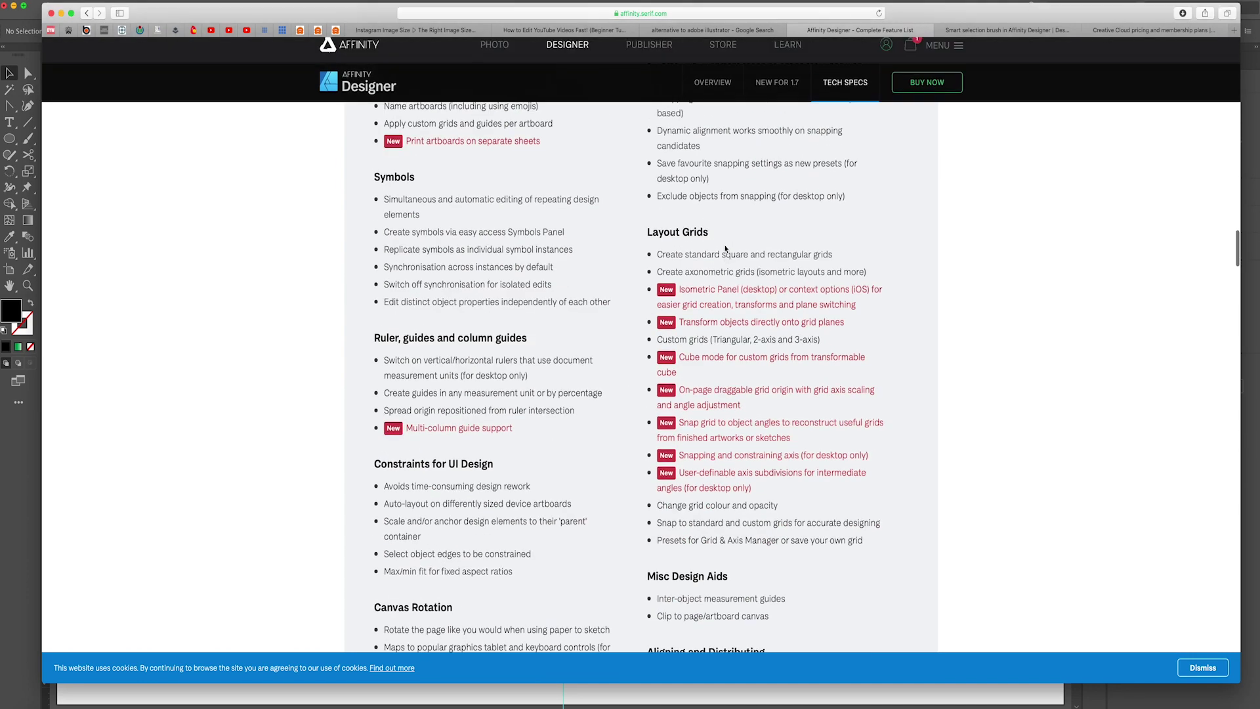
pyautogui.scroll(-20, 727, 248)
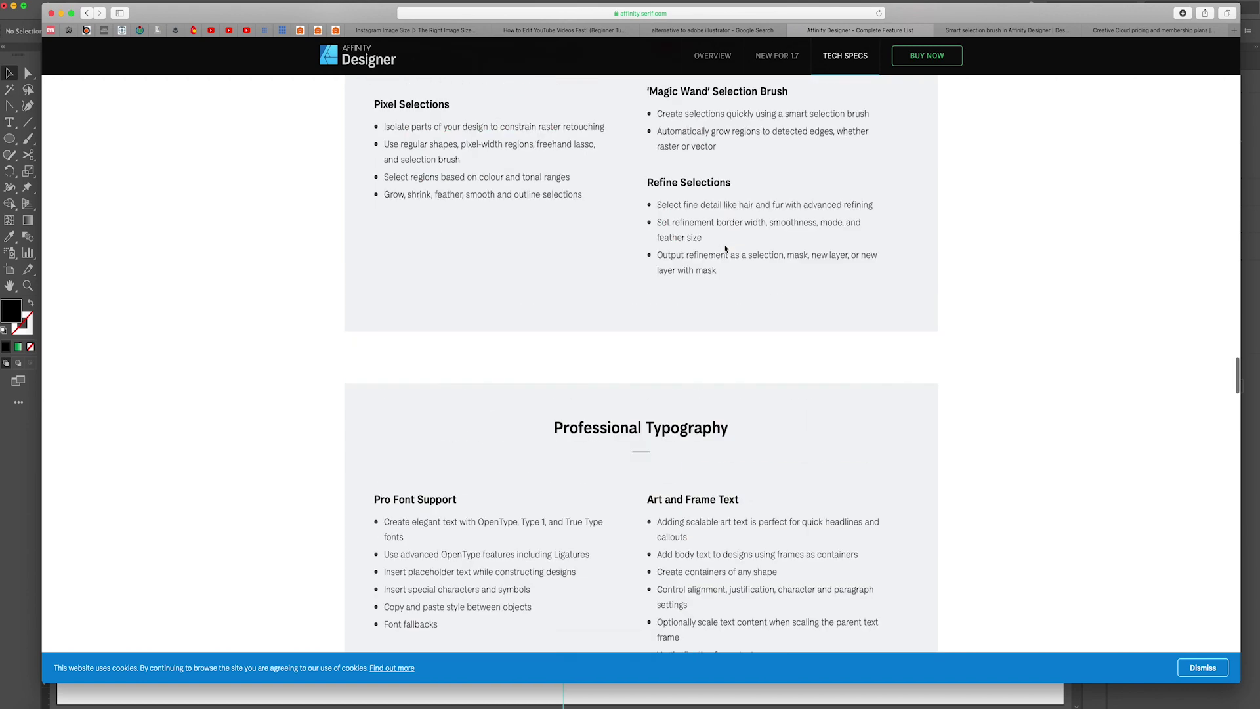
pyautogui.scroll(-8, 726, 249)
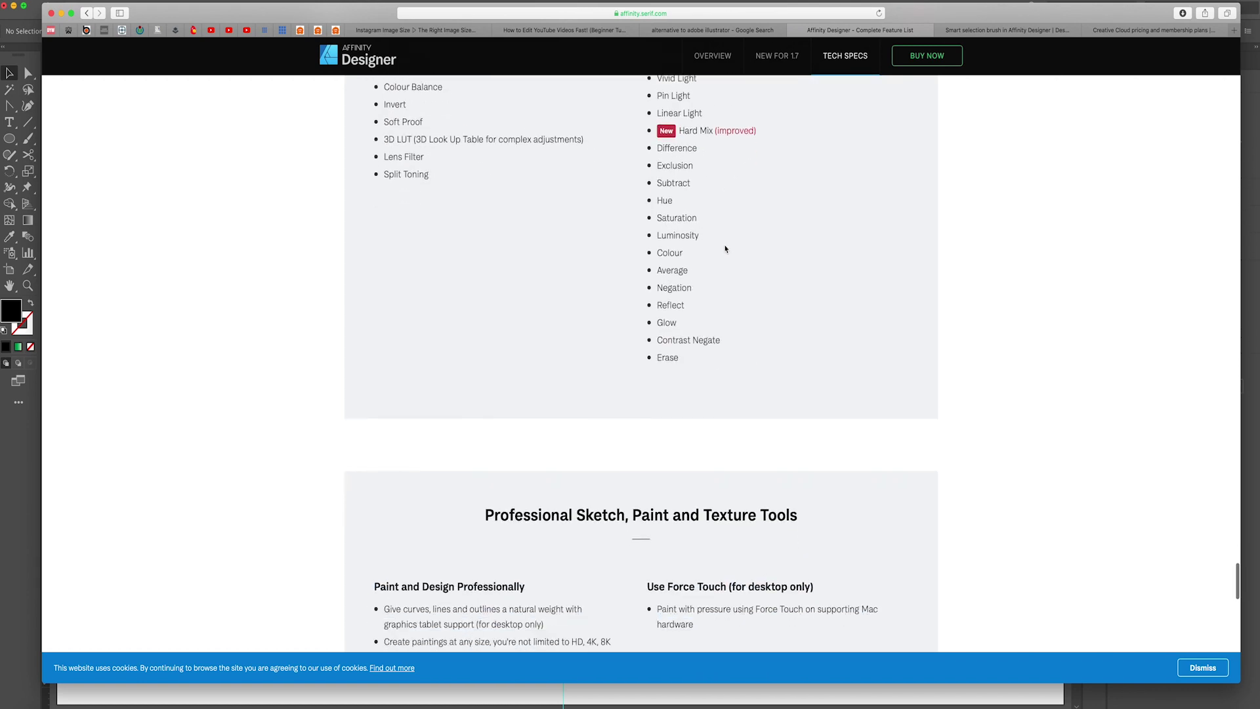
pyautogui.scroll(3, 726, 249)
pyautogui.scroll(3, 725, 248)
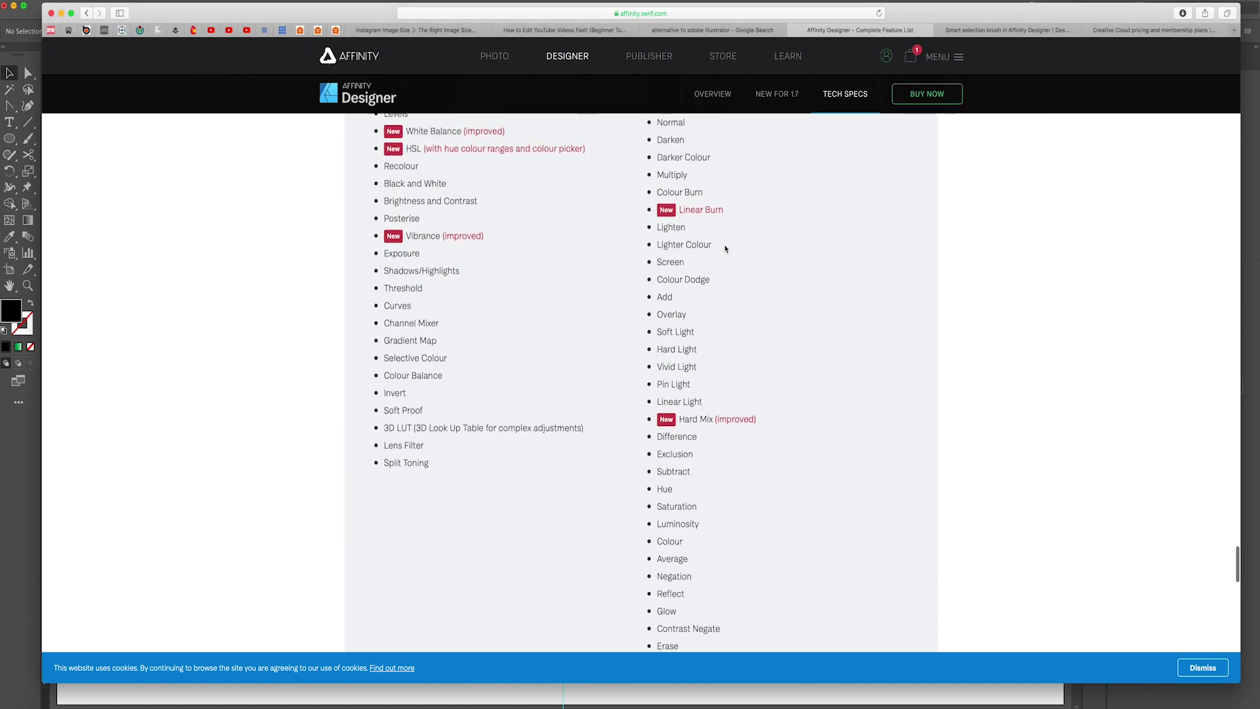
pyautogui.scroll(3, 726, 248)
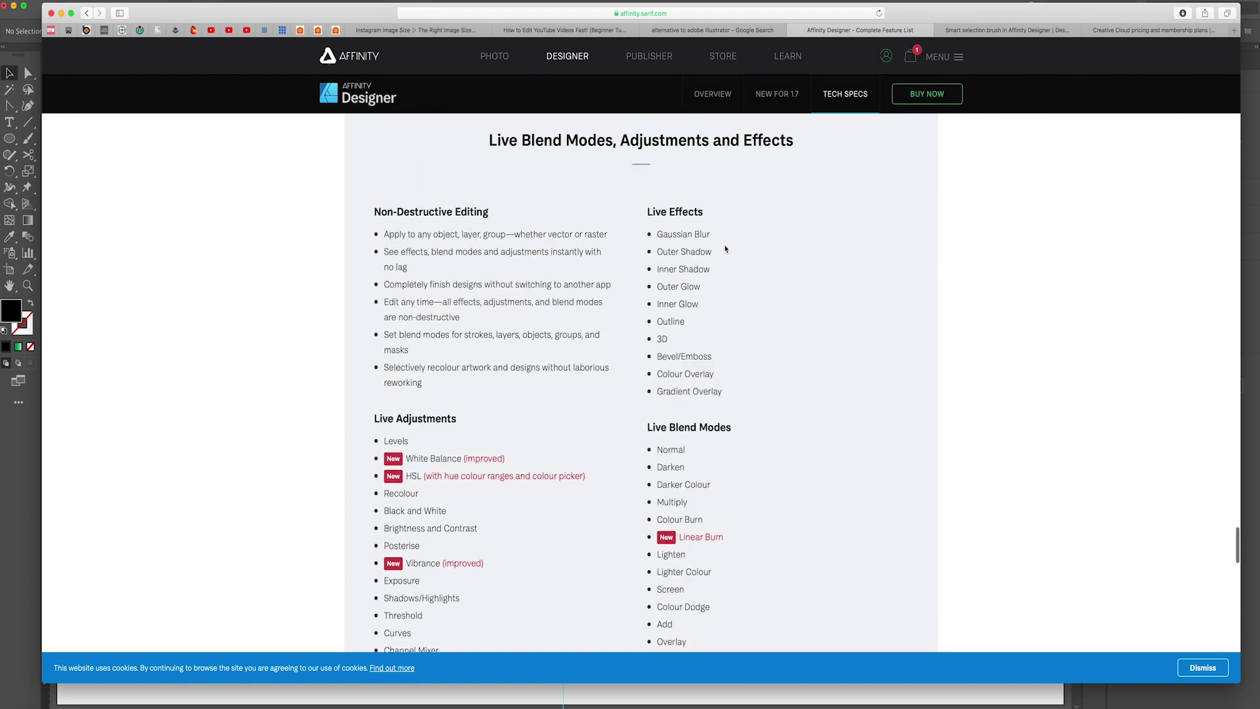
pyautogui.scroll(15, 726, 249)
pyautogui.scroll(15, 725, 249)
pyautogui.scroll(20, 726, 249)
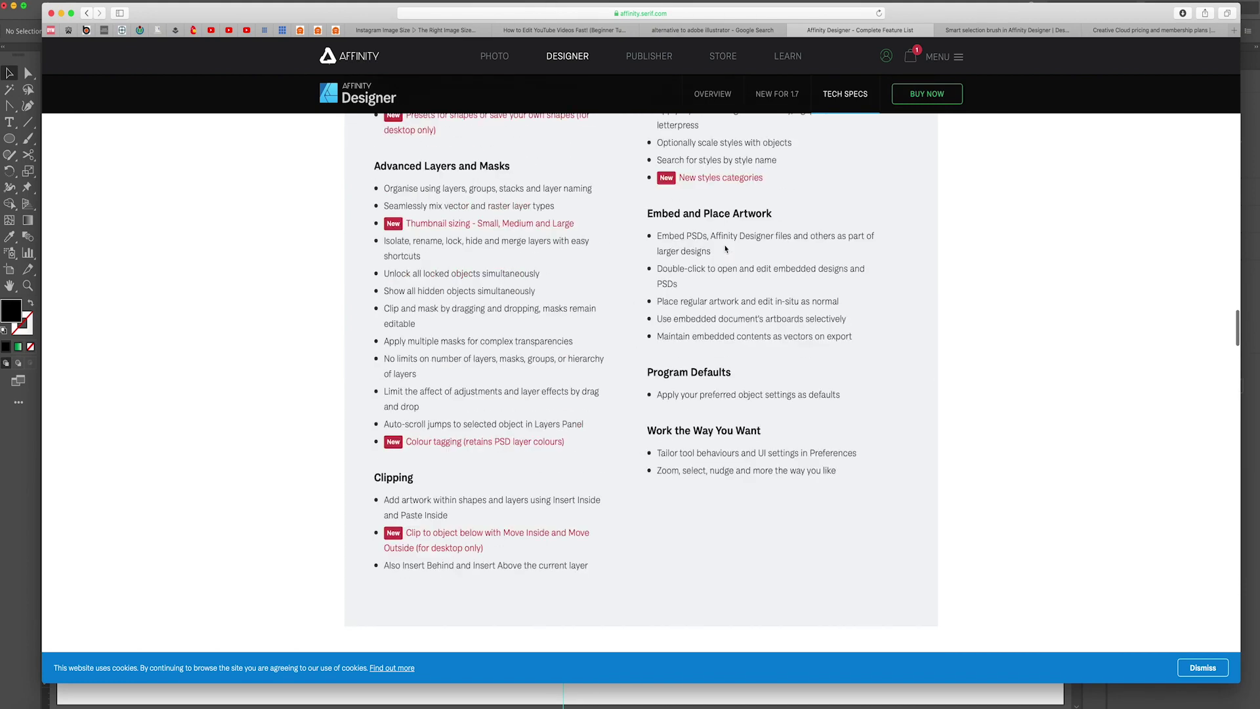
pyautogui.scroll(20, 726, 249)
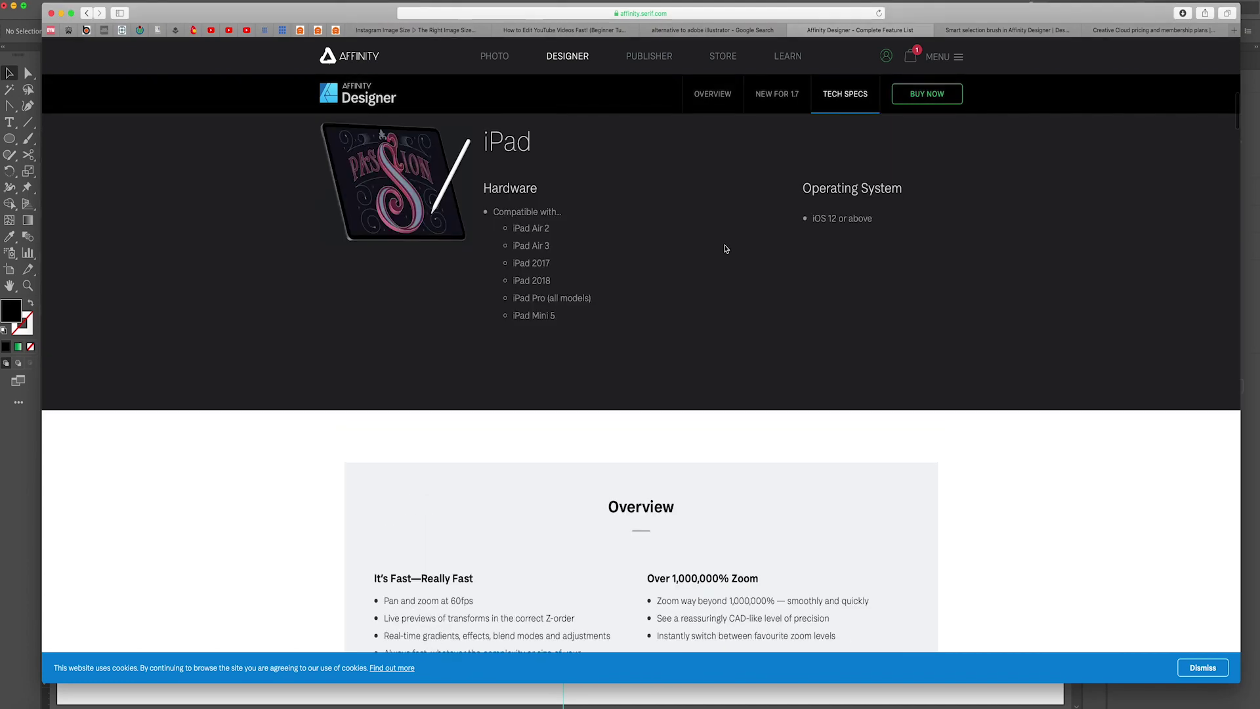